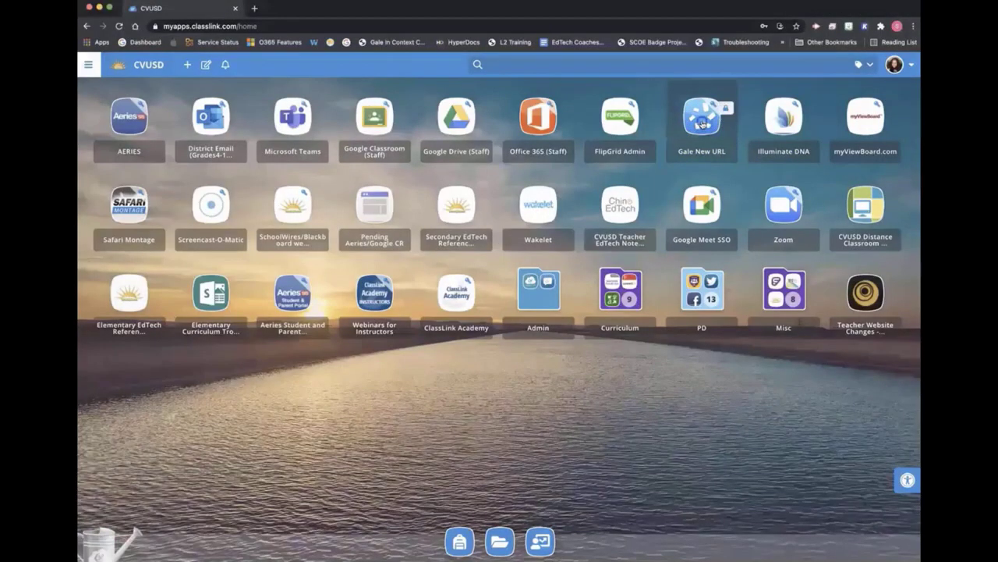
Step: Open Gale New URL from the district app page, sign in with ClassLink, and open Gale In Context: High School
left_click(702, 123)
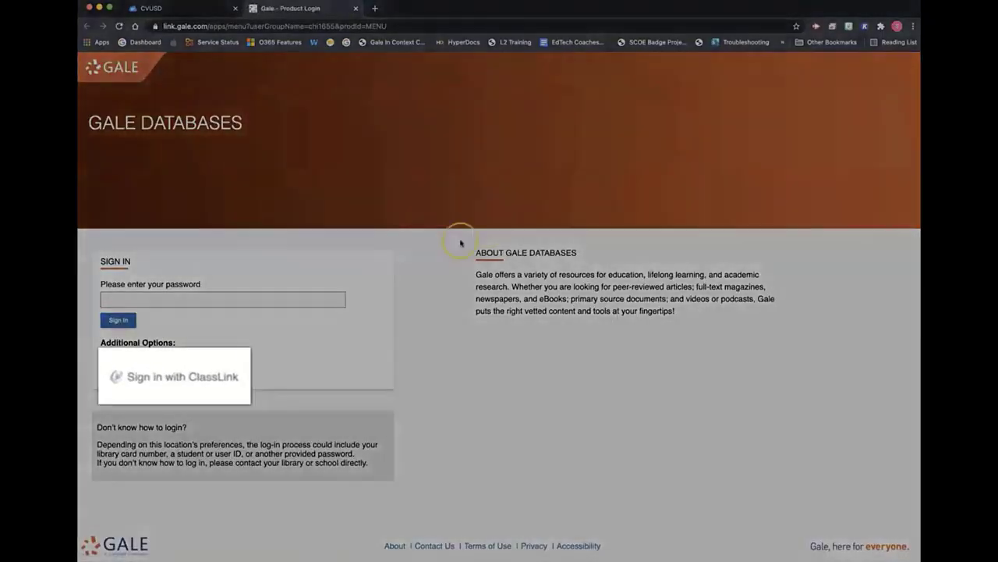
left_click(202, 382)
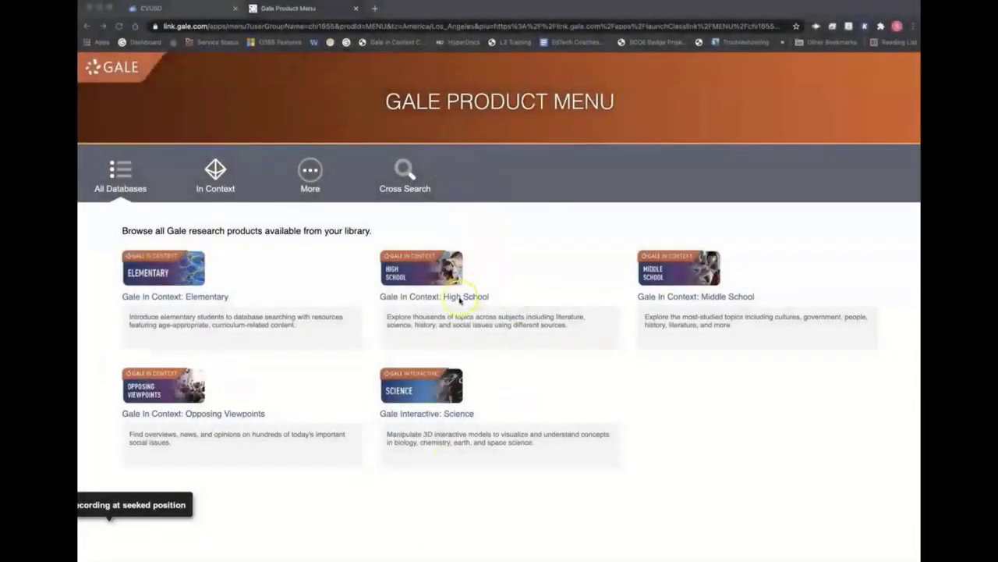
left_click(447, 298)
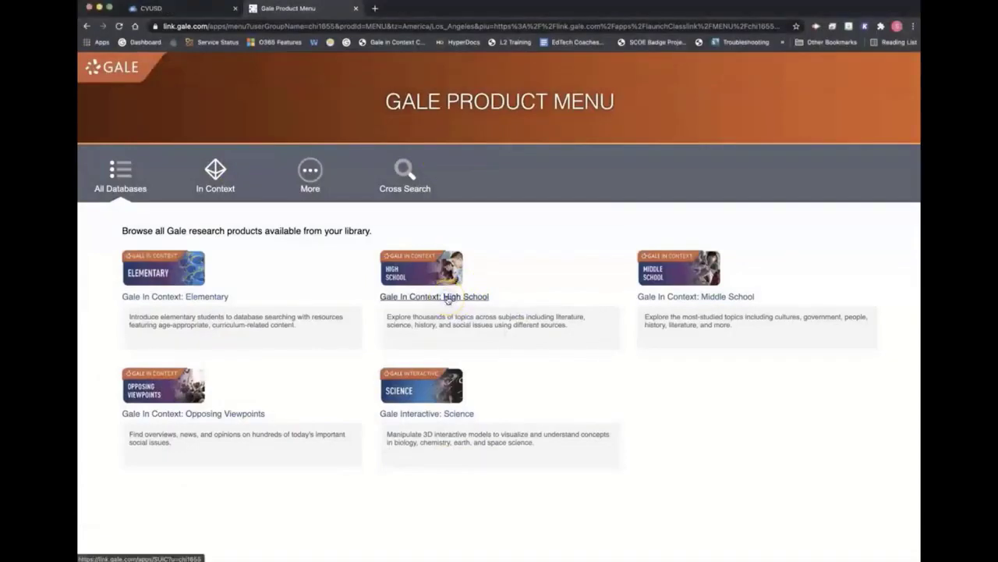
left_click(447, 298)
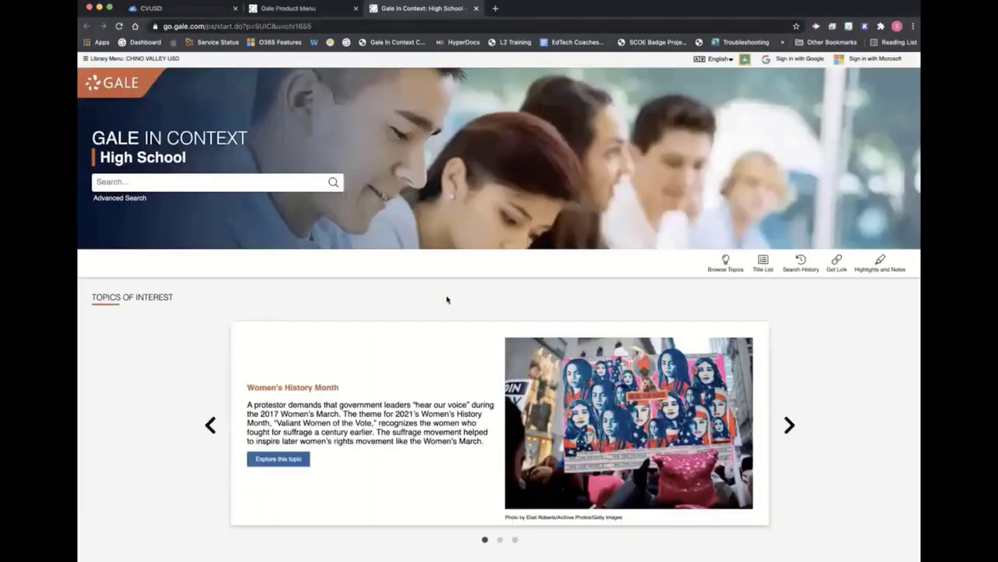
Step: Look through the topics of interest and topic categories on the home page, and open the full Browse Topics list
scroll(447, 299, "down", 2)
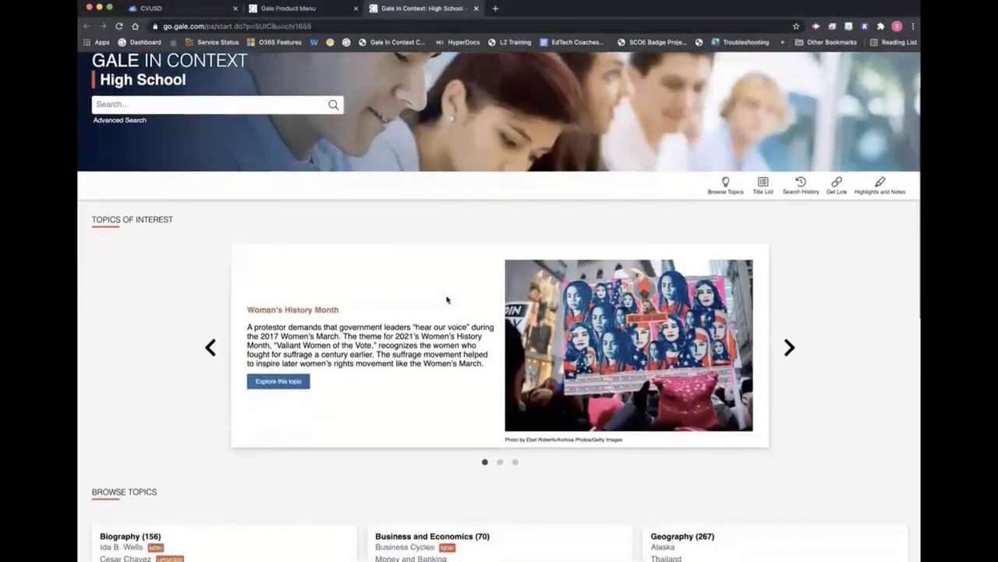
scroll(447, 299, "down", 2)
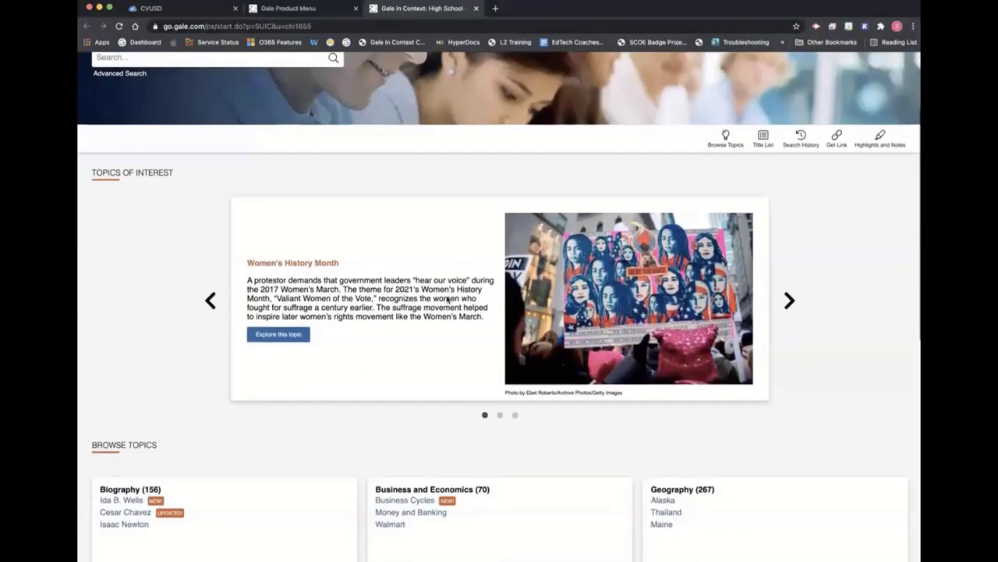
scroll(447, 298, "down", 5)
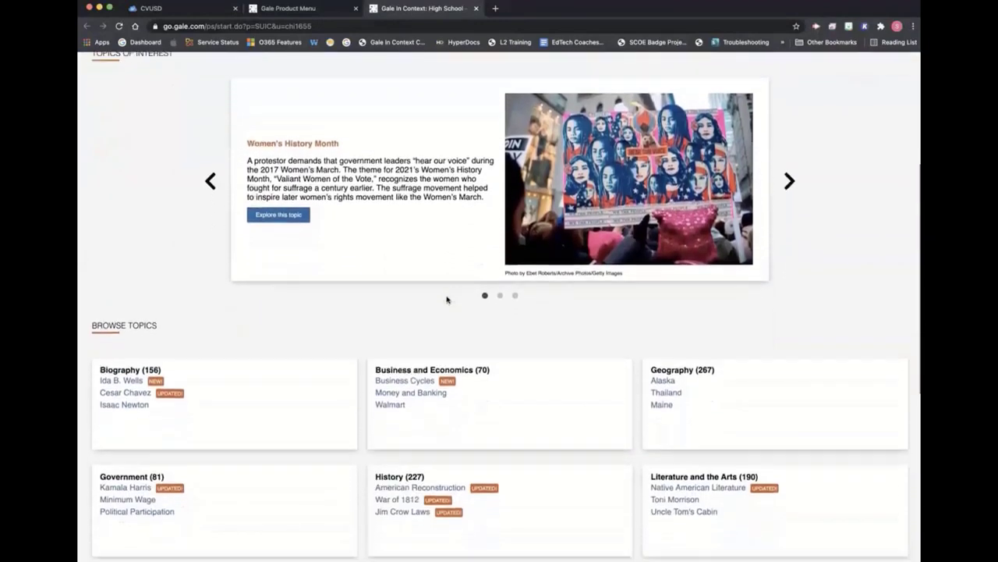
scroll(447, 299, "down", 2)
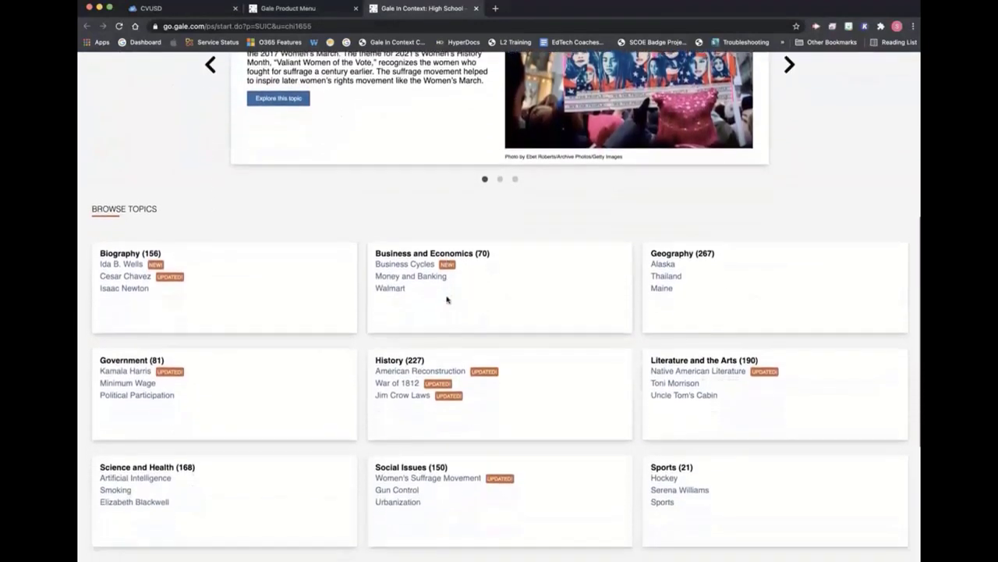
scroll(447, 299, "up", 7)
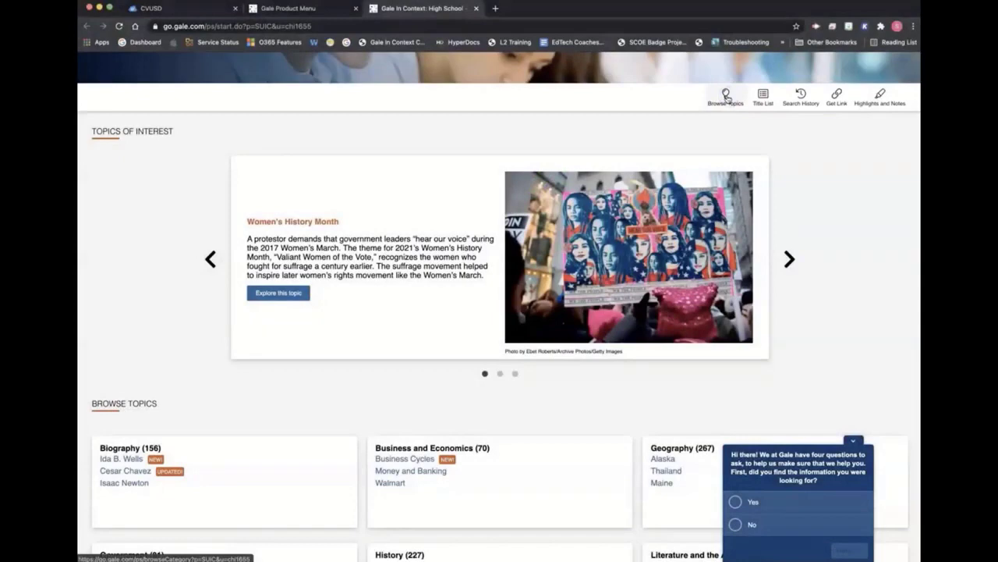
left_click(725, 95)
scroll(552, 203, "down", 2)
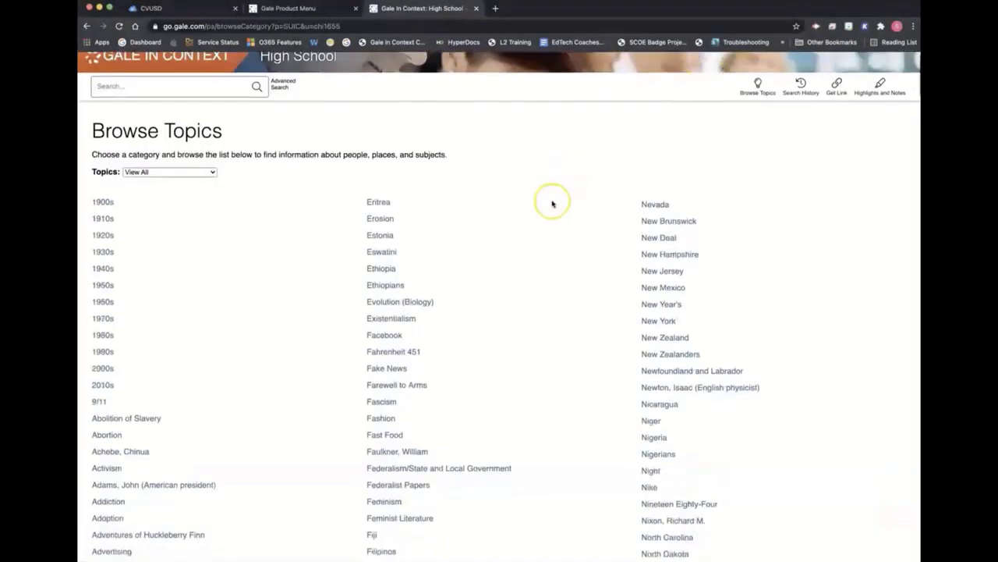
scroll(552, 203, "down", 2)
scroll(552, 204, "up", 3)
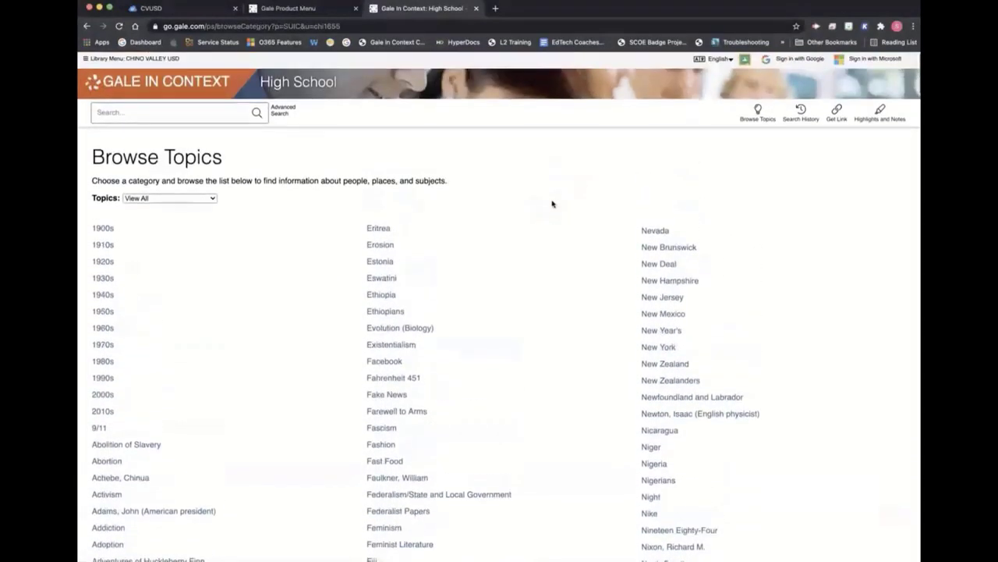
Step: Run a basic search for honeybees in Gale In Context: High School
left_click(160, 113)
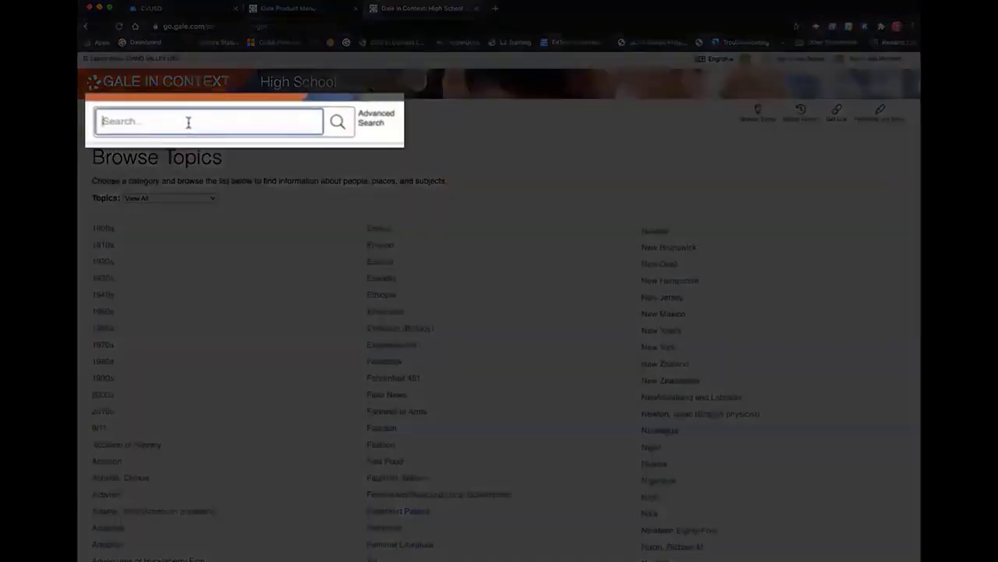
type("ho")
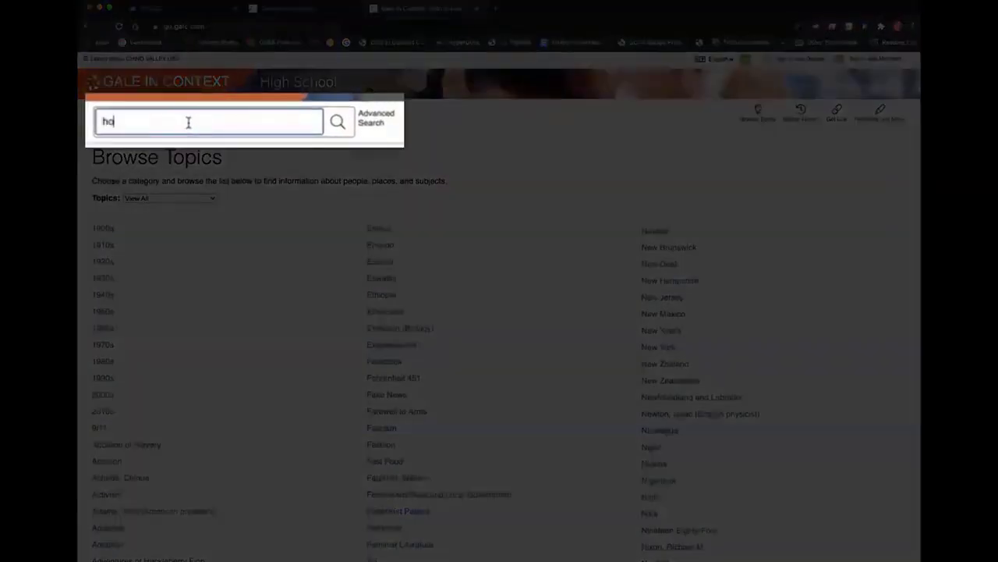
type("ney")
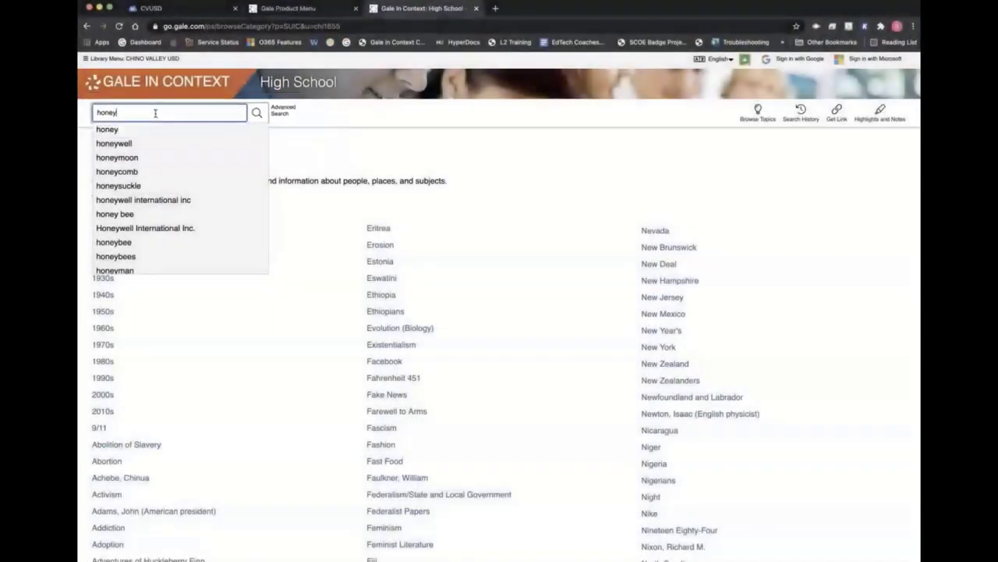
type("bees")
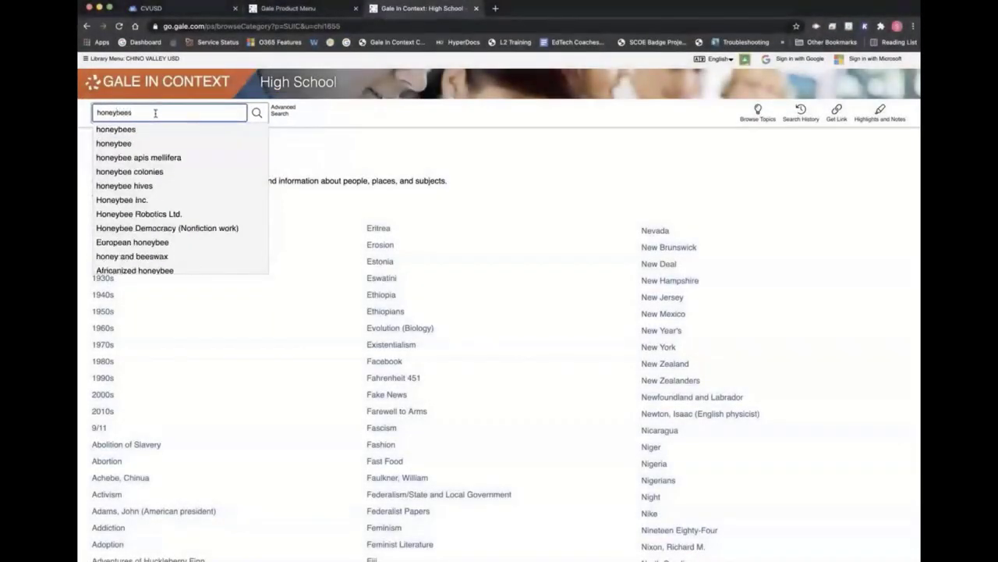
key("Return")
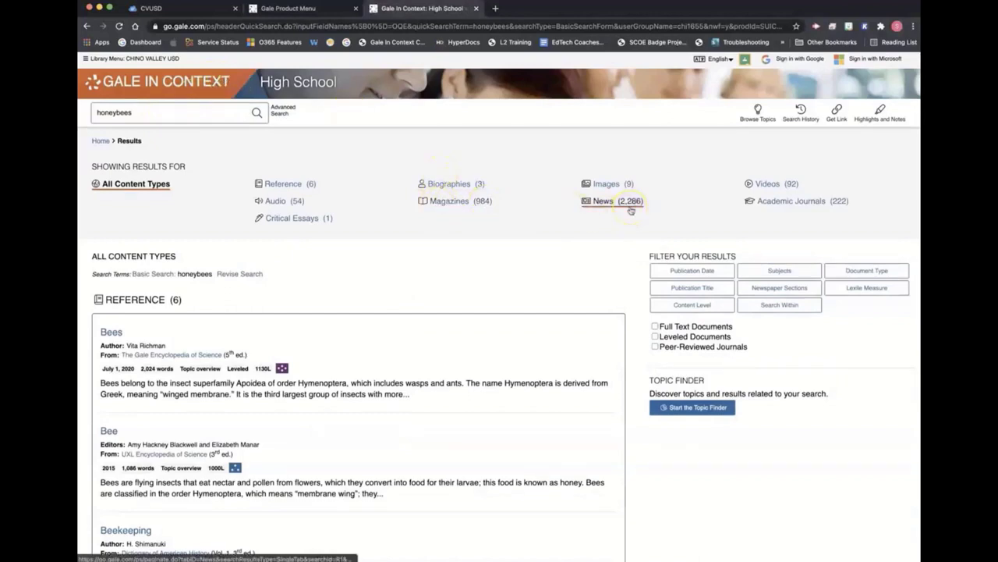
Step: Filter the honeybees results to full text documents, and remove that filter again
scroll(499, 223, "down", 2)
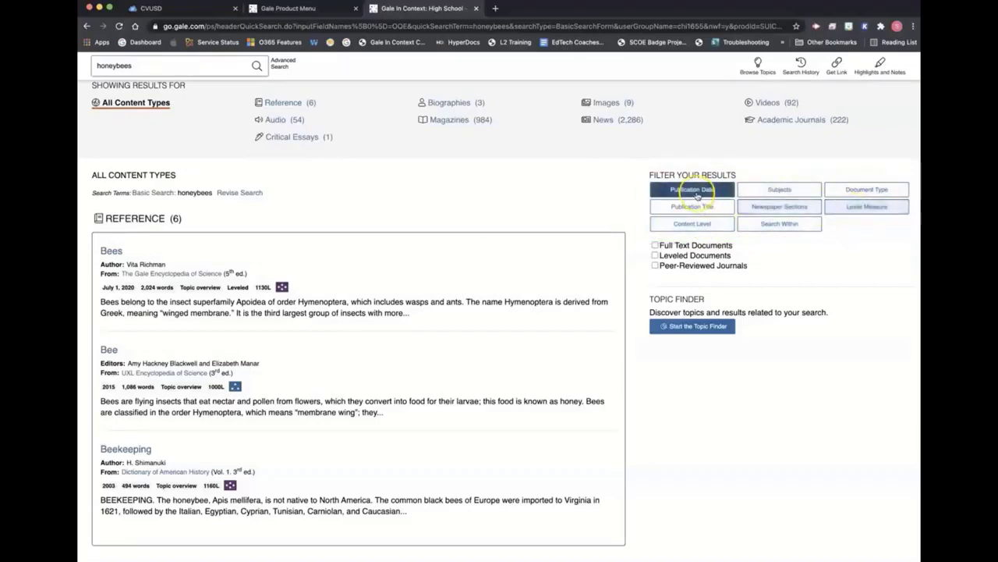
left_click(655, 246)
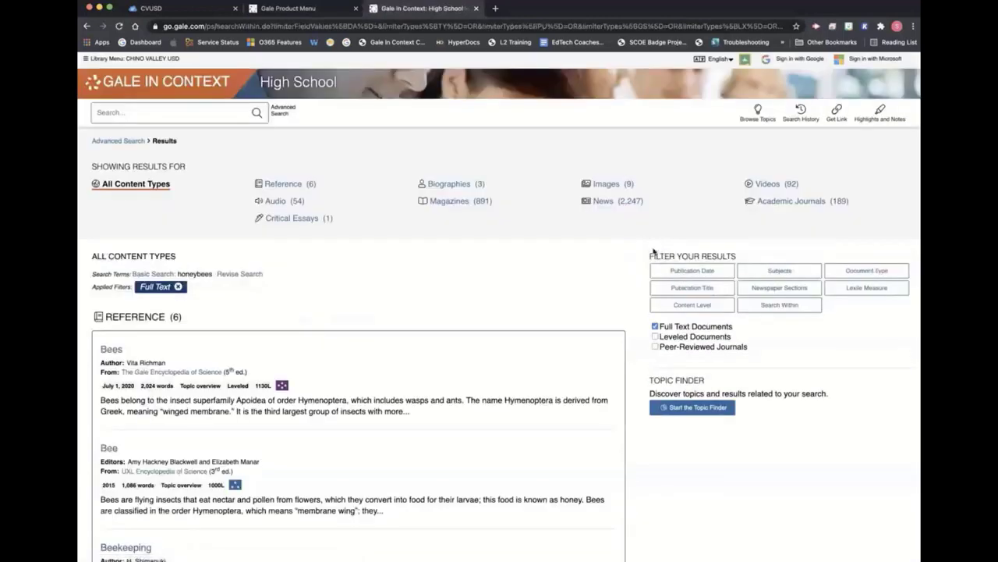
left_click(716, 307)
left_click(178, 288)
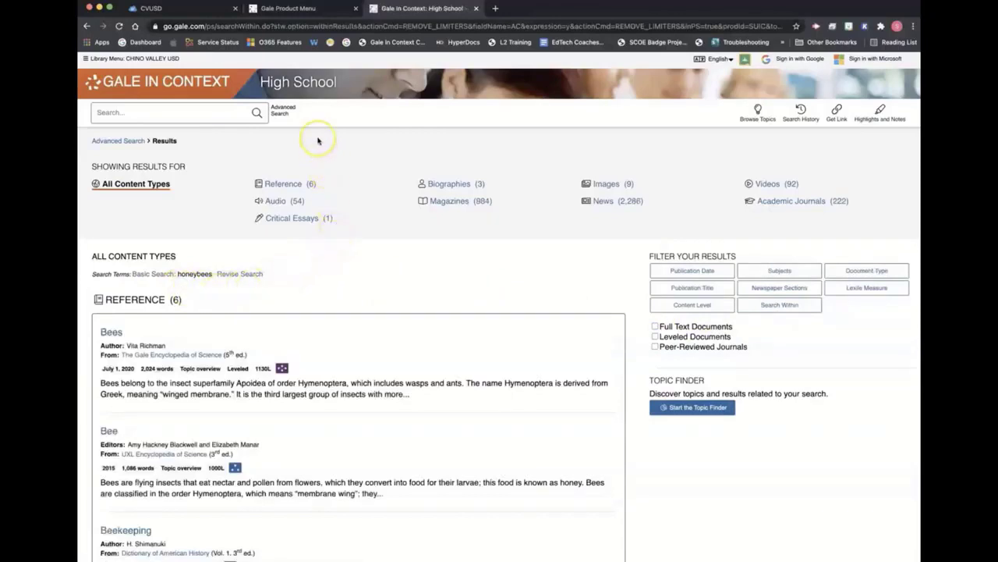
Step: Open Advanced Search and enter honeybees as the first keyword term
left_click(284, 114)
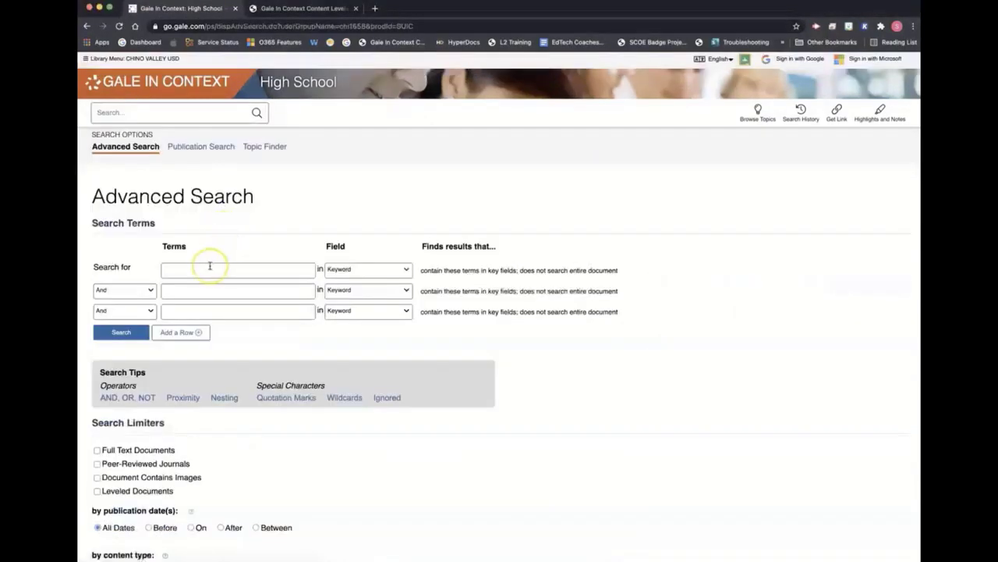
left_click(210, 269)
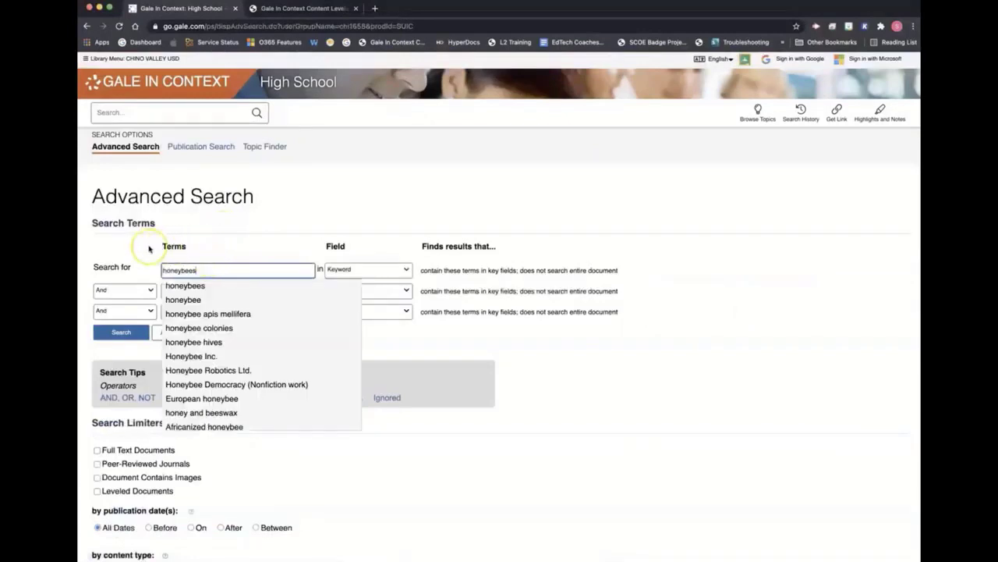
left_click(189, 247)
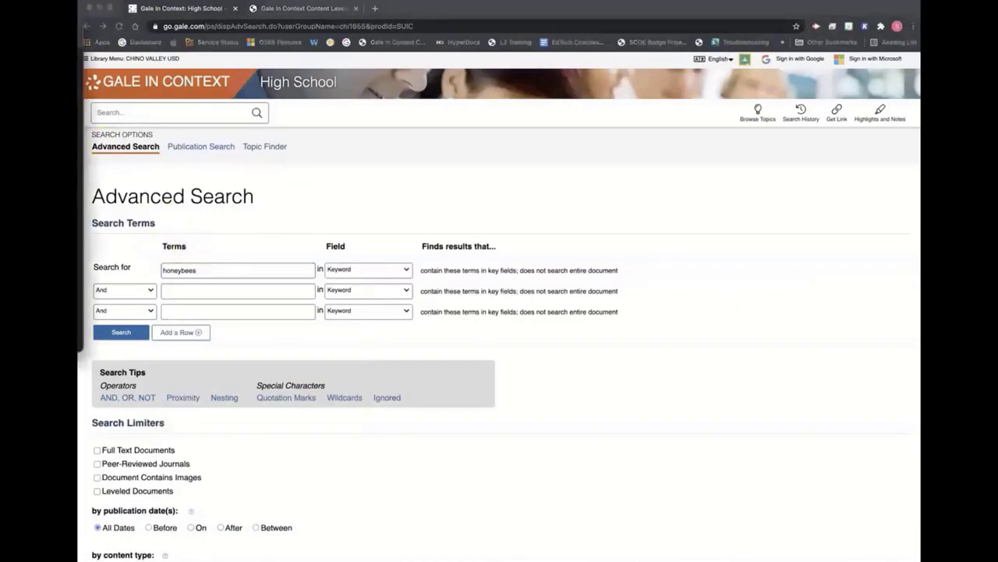
Step: Enter Agriculture as the second keyword term, combined with And, and run the advanced search
left_click(185, 292)
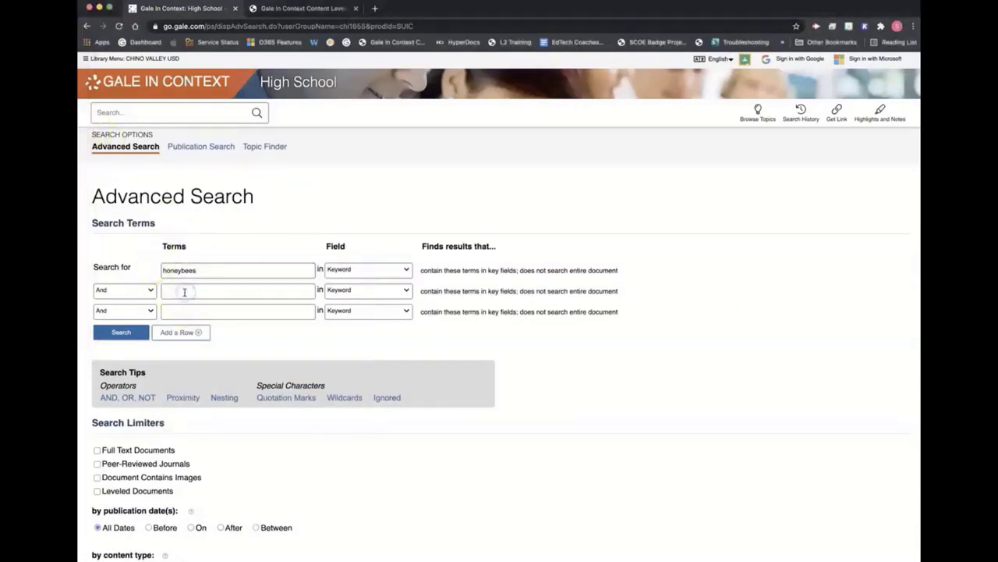
left_click(185, 292)
type("Agriculture")
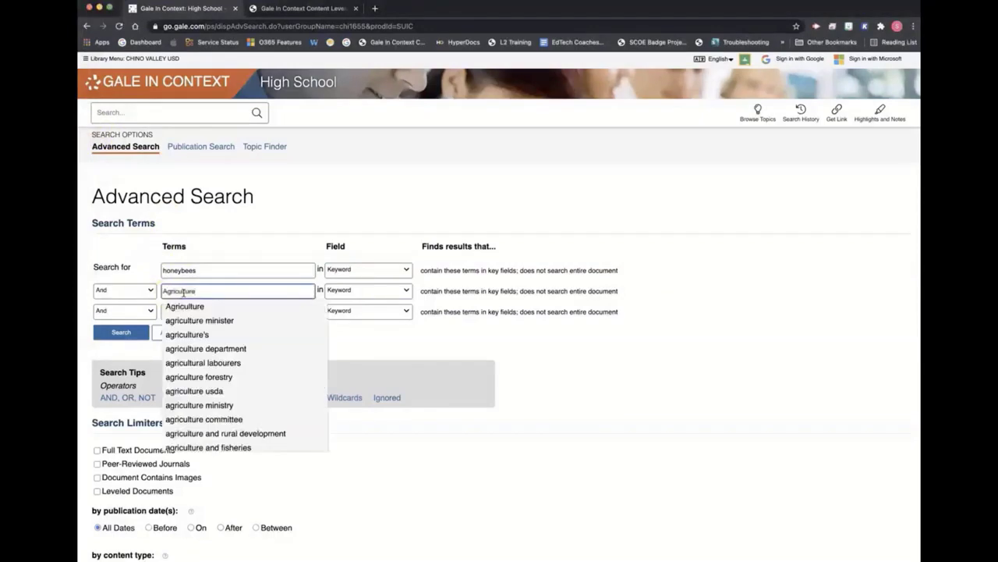
left_click(359, 344)
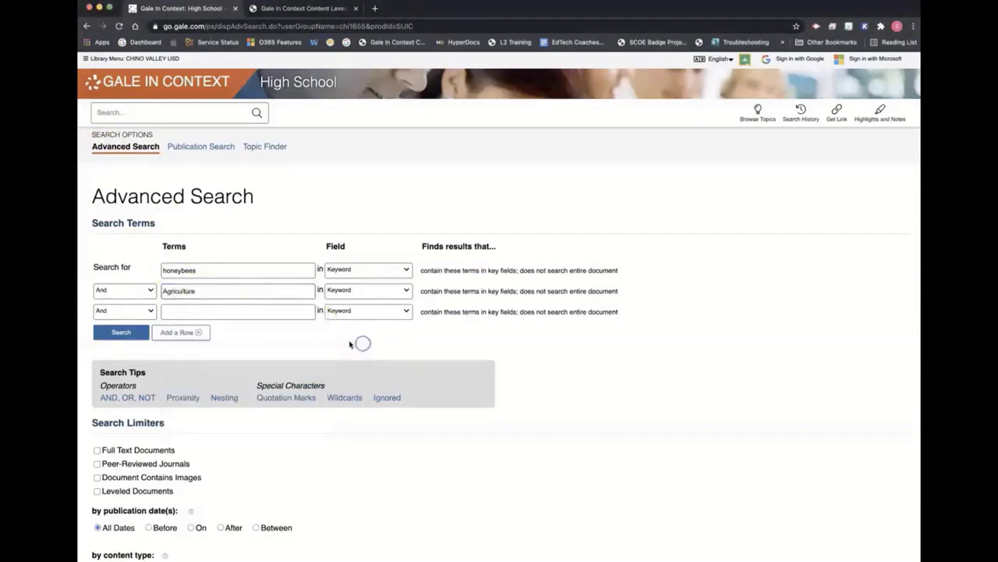
left_click(125, 333)
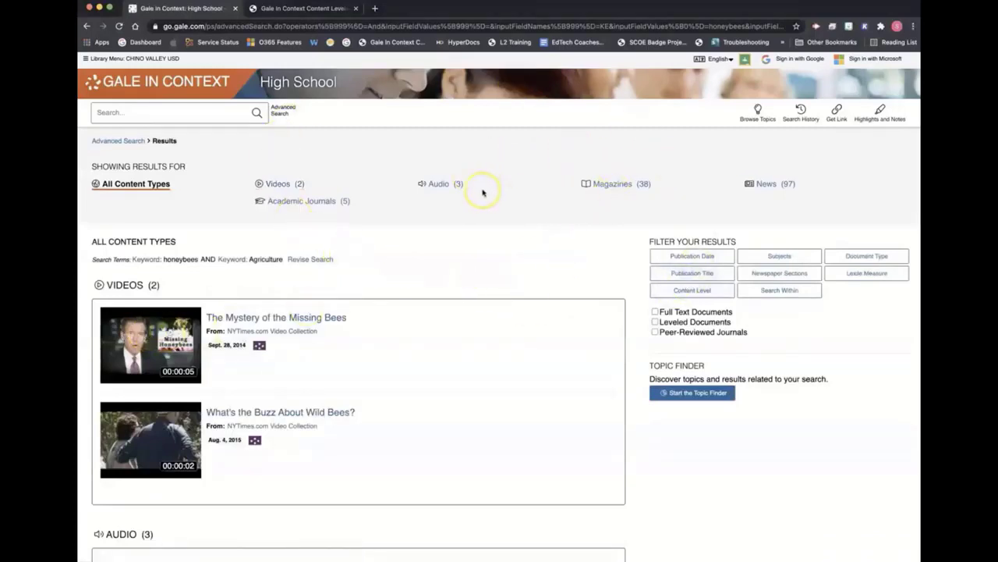
Step: Show only the Magazines results and consult the Content Levels and Lexile Measures Guide to interpret the articles' level icons
left_click(604, 188)
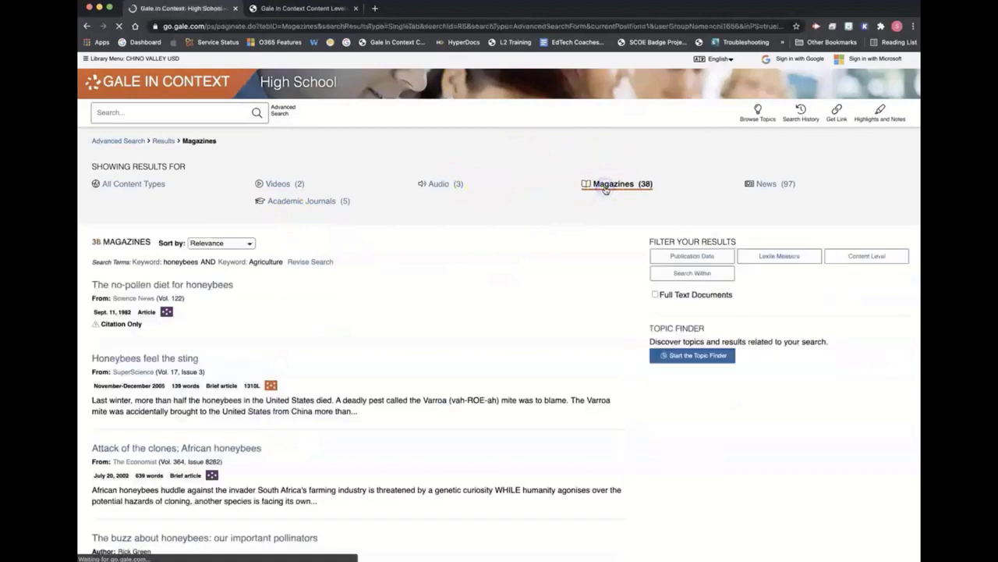
scroll(439, 280, "down", 3)
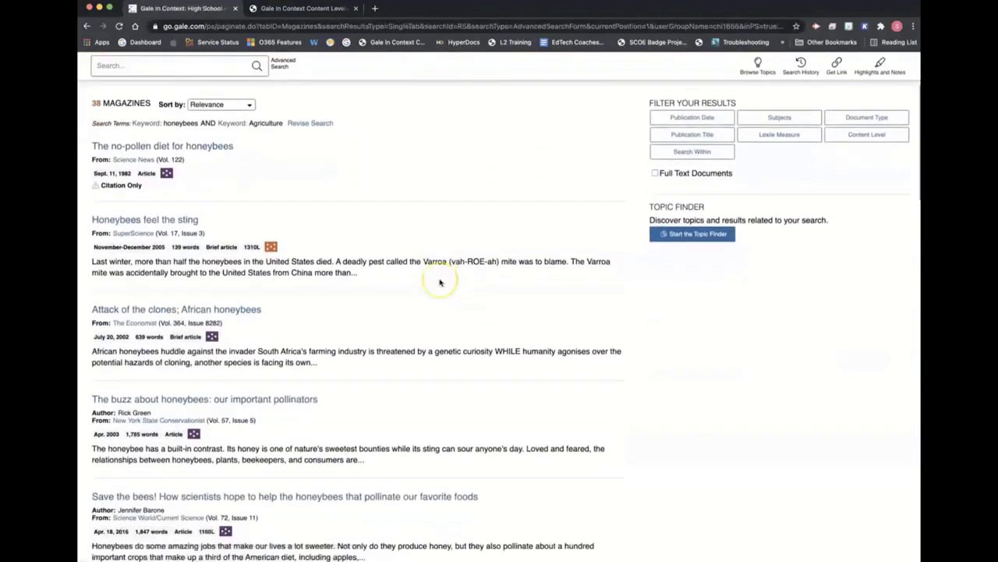
scroll(440, 282, "down", 5)
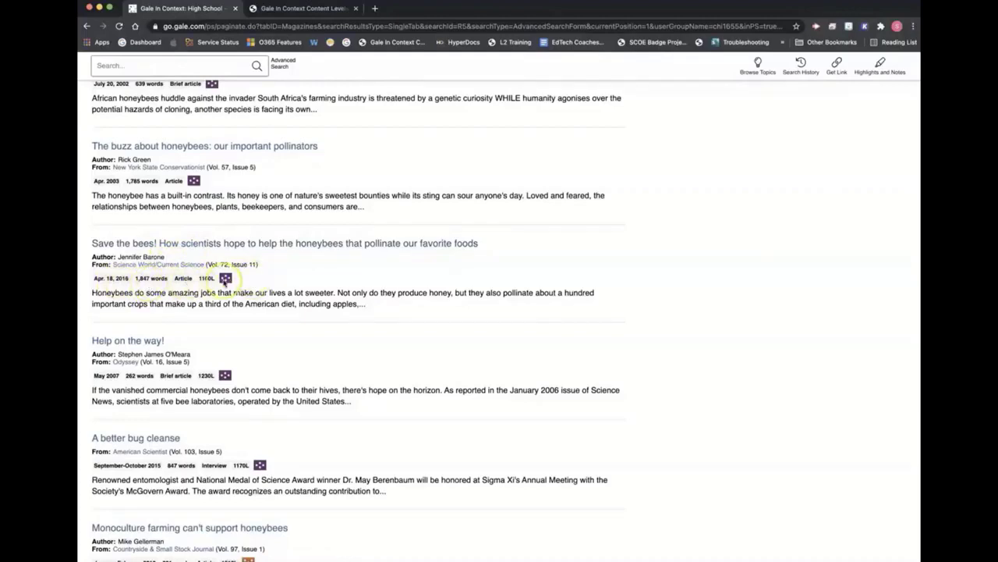
left_click(300, 8)
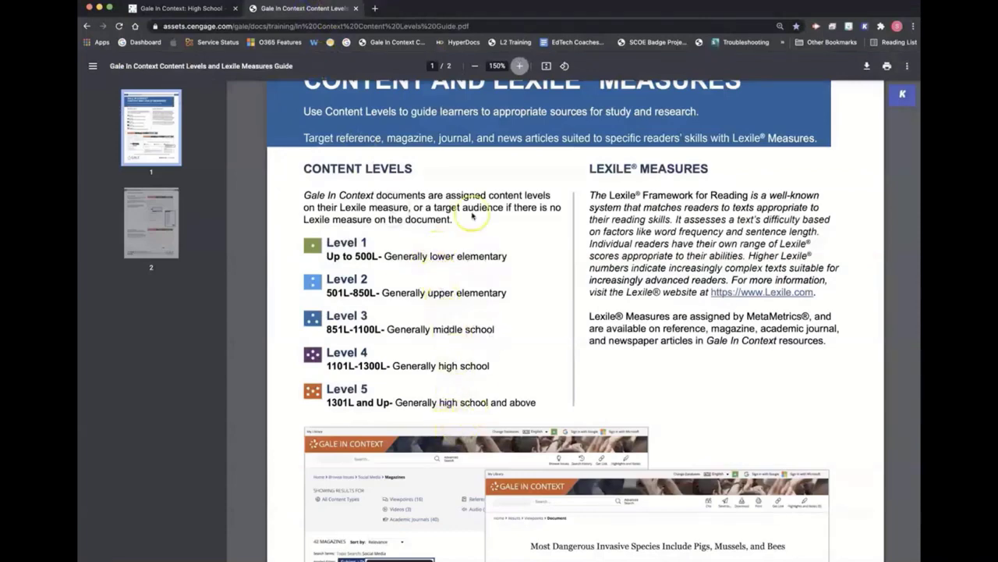
left_click(209, 11)
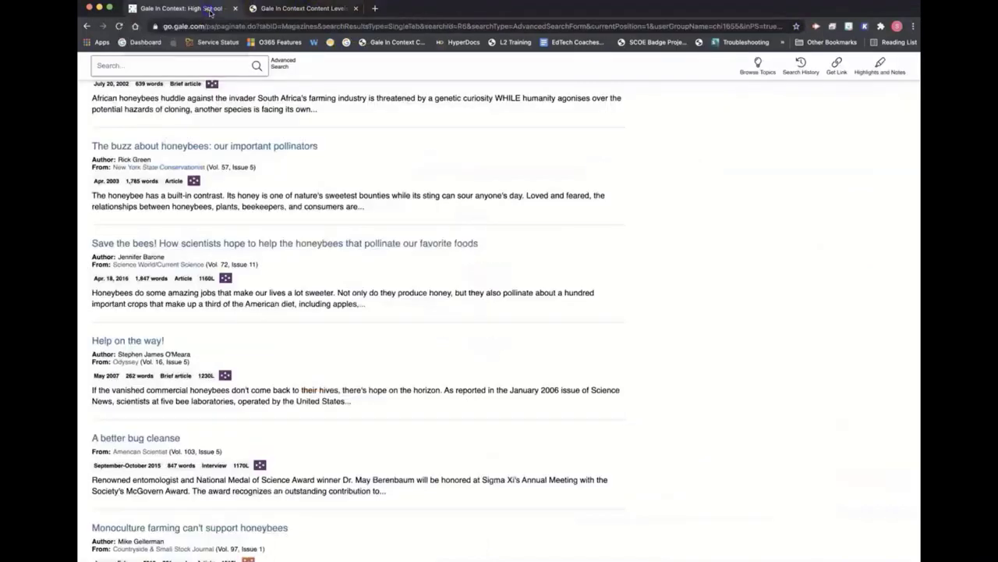
Step: Open the magazine article "Save the bees! How scientists hope to help the honeybees that pollinate our favorite foods" and look through its text
left_click(209, 247)
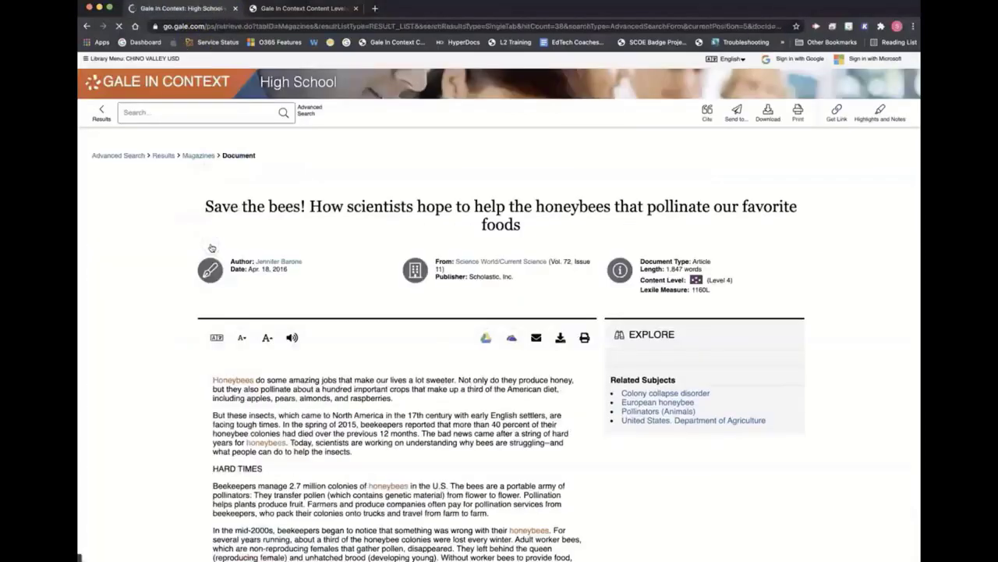
scroll(210, 247, "down", 3)
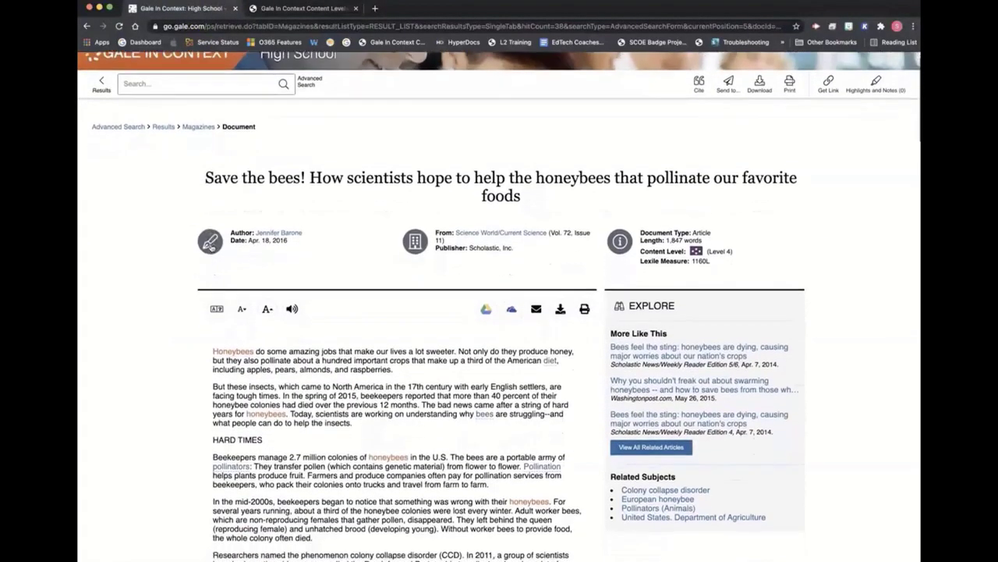
scroll(210, 247, "down", 4)
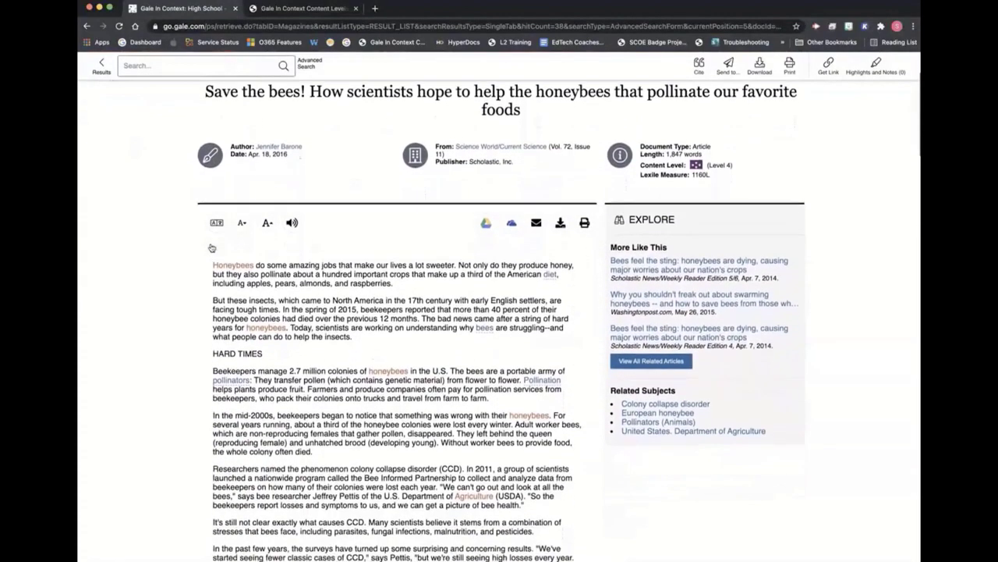
scroll(210, 247, "down", 3)
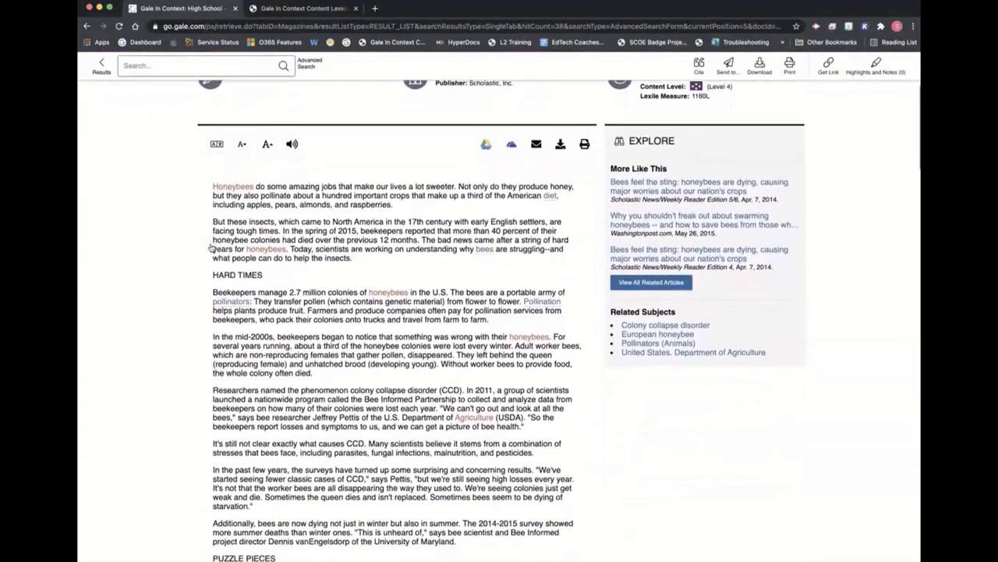
Step: Highlight the word "pollinate" in the article's first paragraph in yellow and look up its dictionary definition
scroll(211, 247, "down", 1)
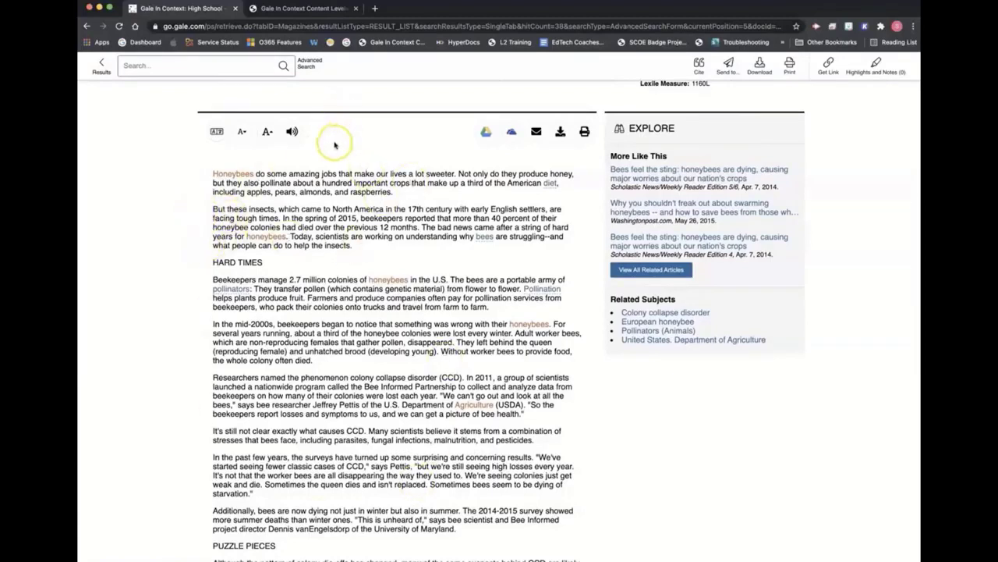
scroll(334, 146, "down", 1)
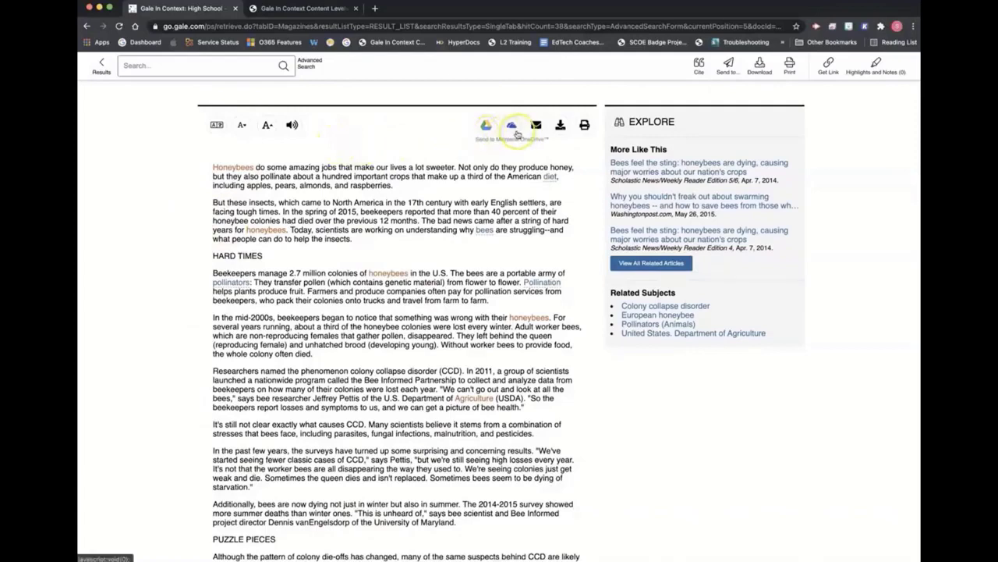
scroll(388, 204, "up", 1)
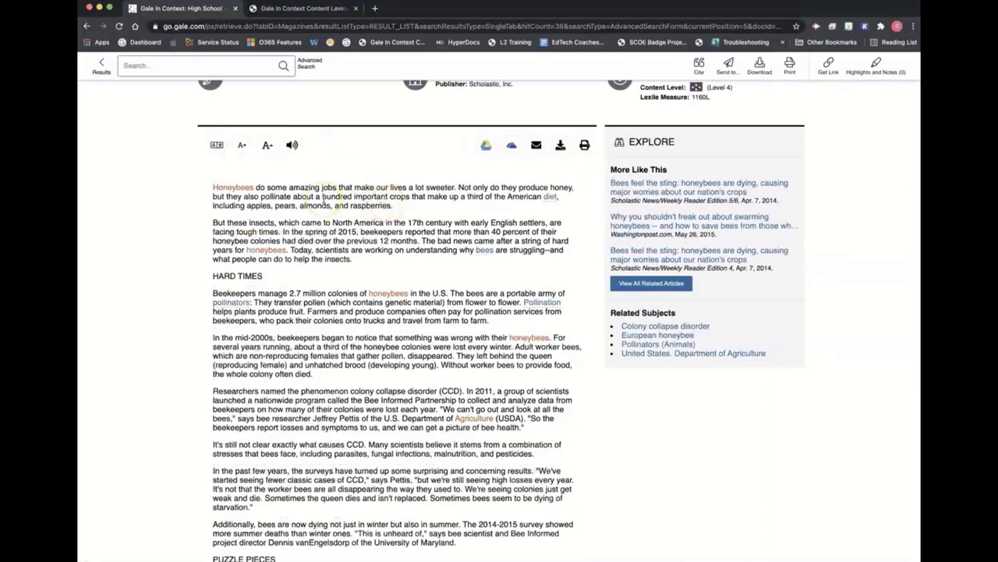
double_click(277, 196)
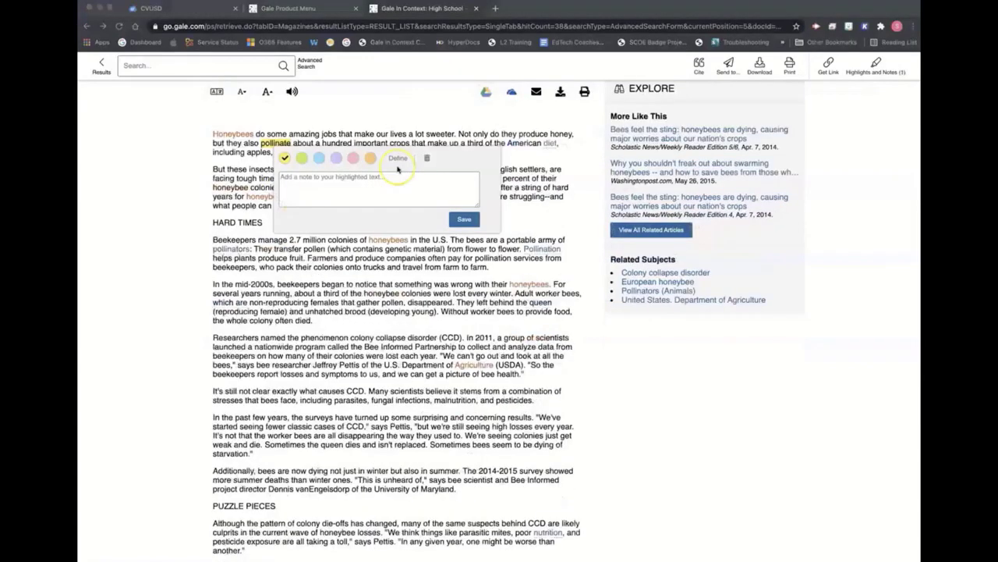
left_click(399, 160)
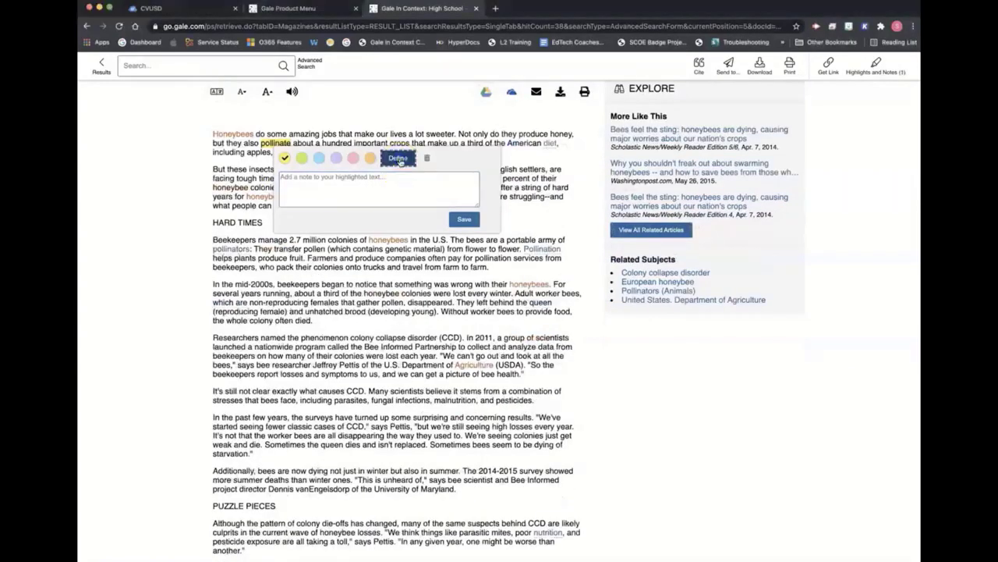
scroll(356, 263, "down", 4)
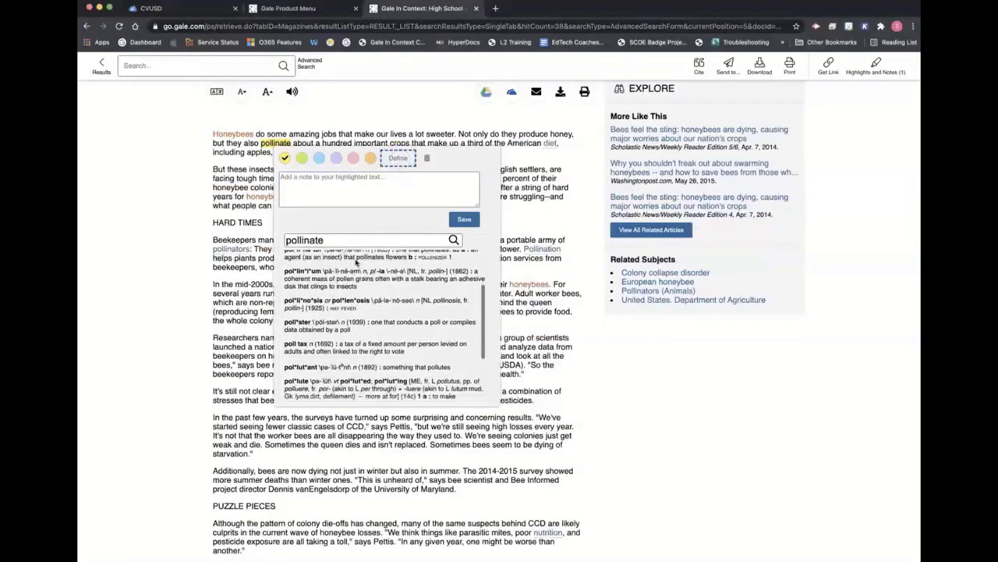
scroll(355, 263, "up", 3)
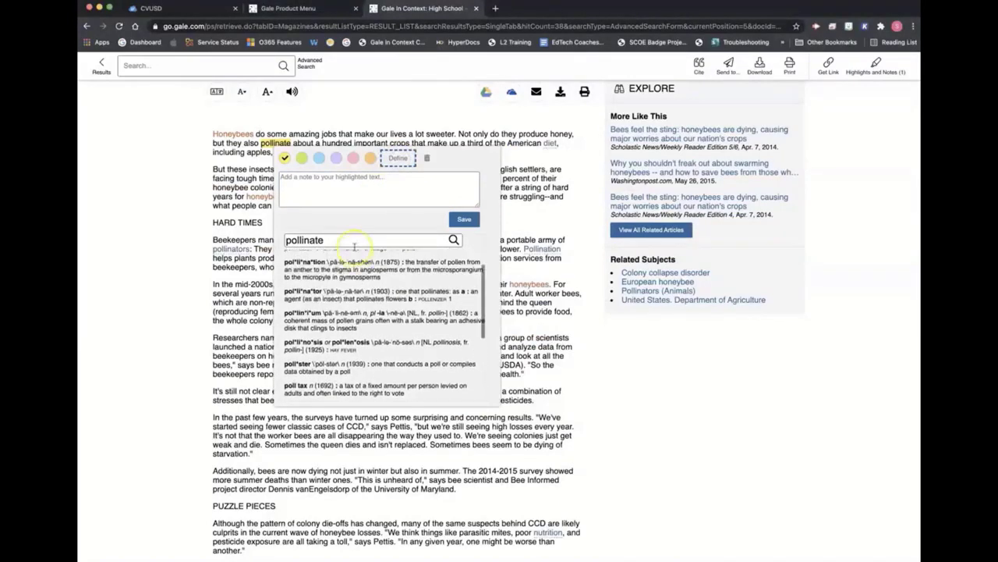
Step: Add the note "Take notes" to the highlighted word "pollinate" and save it
left_click(301, 180)
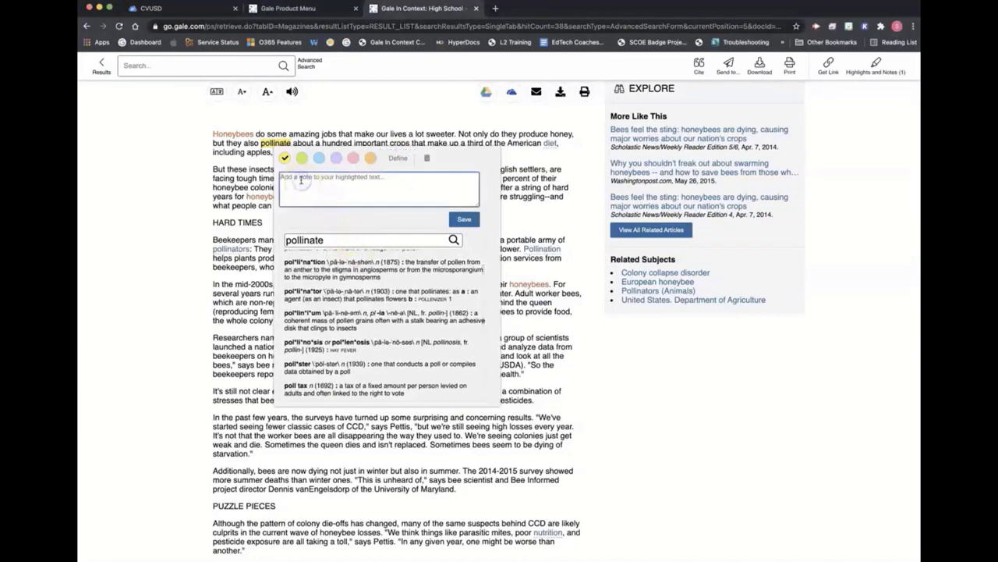
type("Take notes")
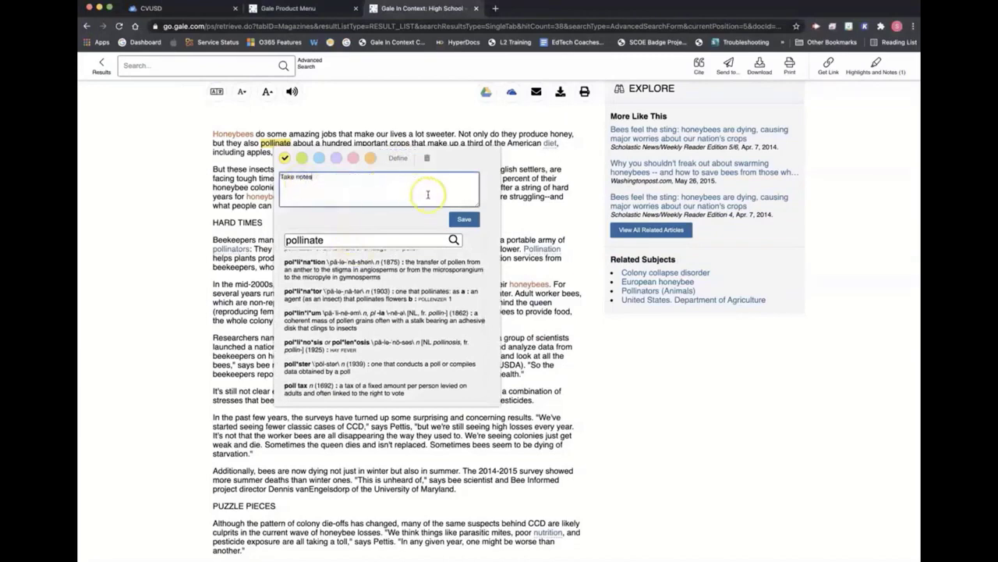
left_click(465, 219)
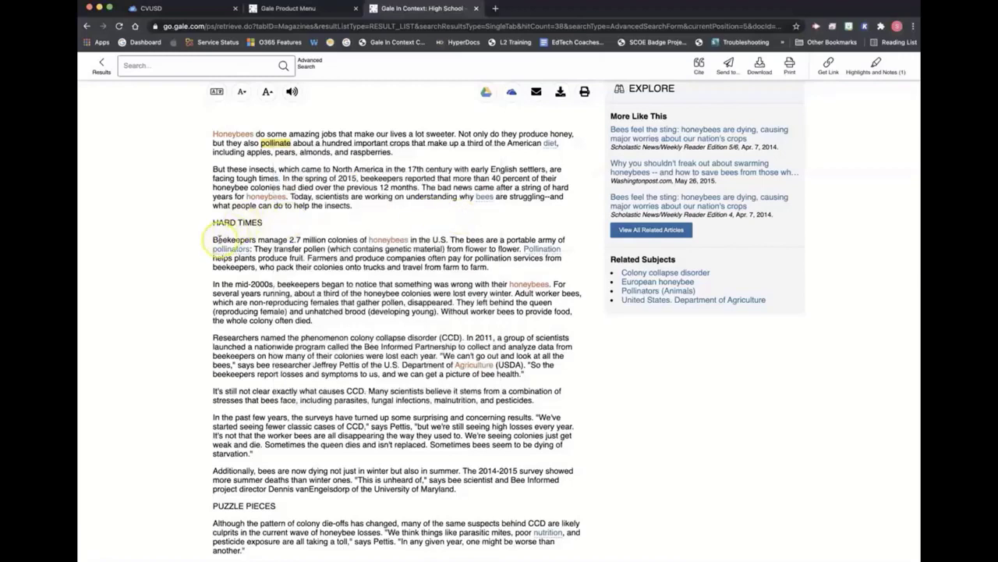
Step: Highlight the first paragraph under HARD TIMES in yellow and save it without a note
left_click_drag(214, 241, 497, 266)
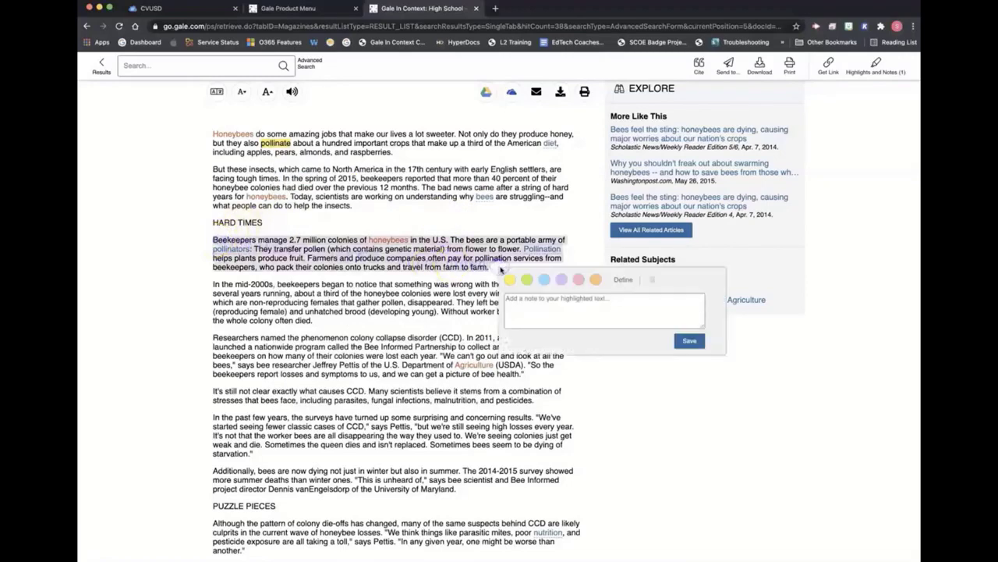
left_click(509, 280)
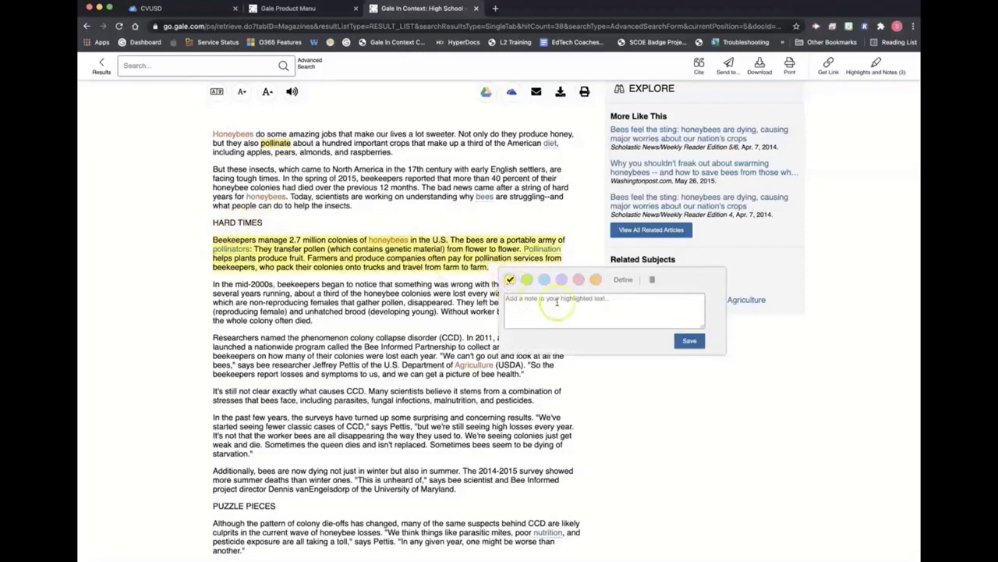
left_click(690, 341)
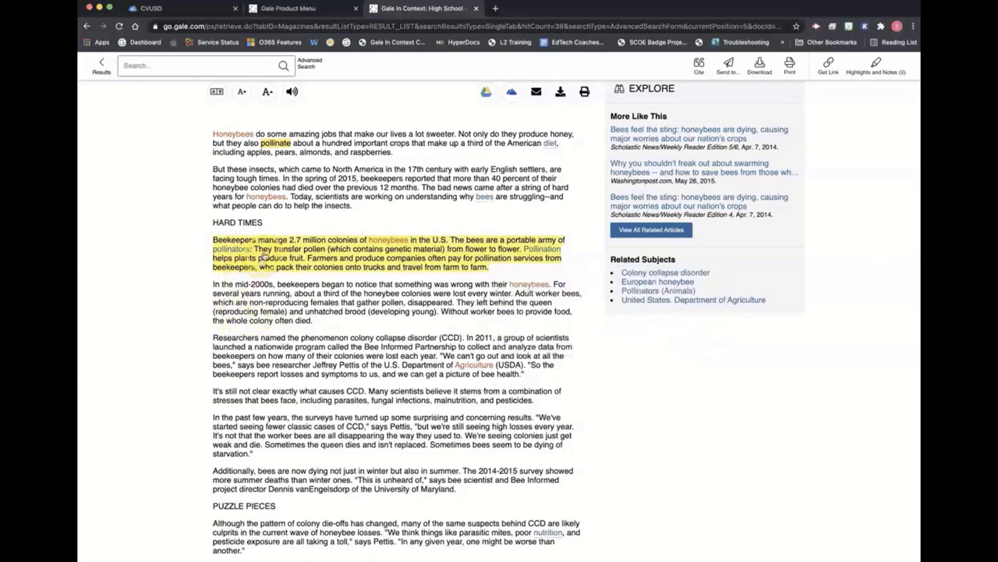
Step: Delete the yellow highlight from the paragraph beginning "Beekeepers manage 2.7 million colonies"
left_click(269, 252)
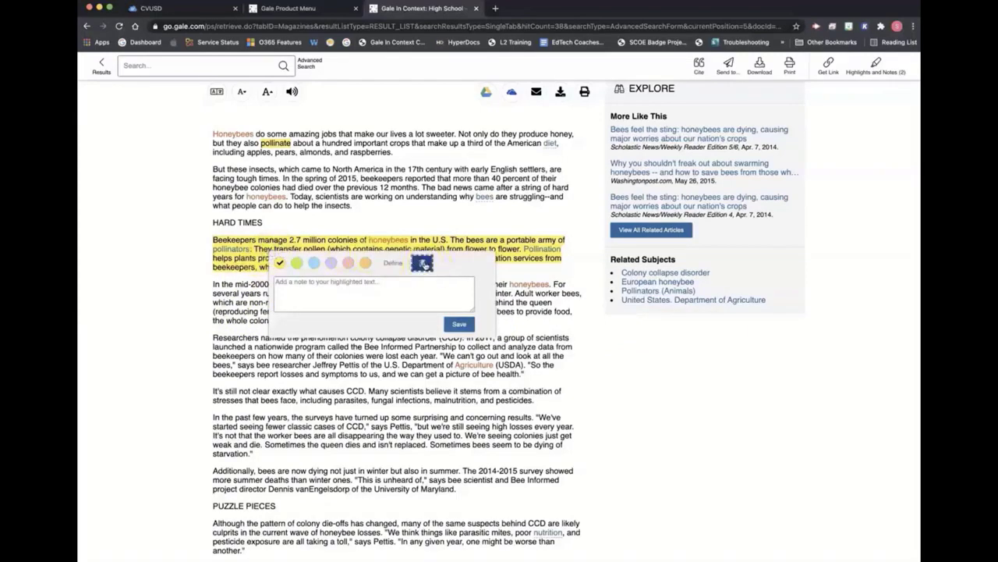
left_click(422, 264)
left_click(403, 396)
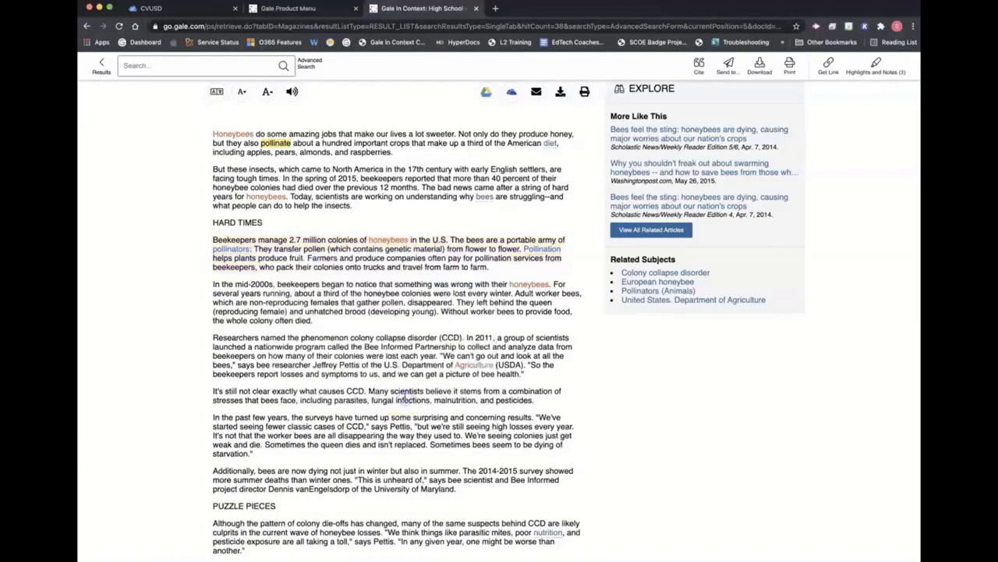
Step: Reapply a yellow highlight to the first paragraph under HARD TIMES and save it
left_click_drag(212, 242, 492, 267)
left_click(502, 279)
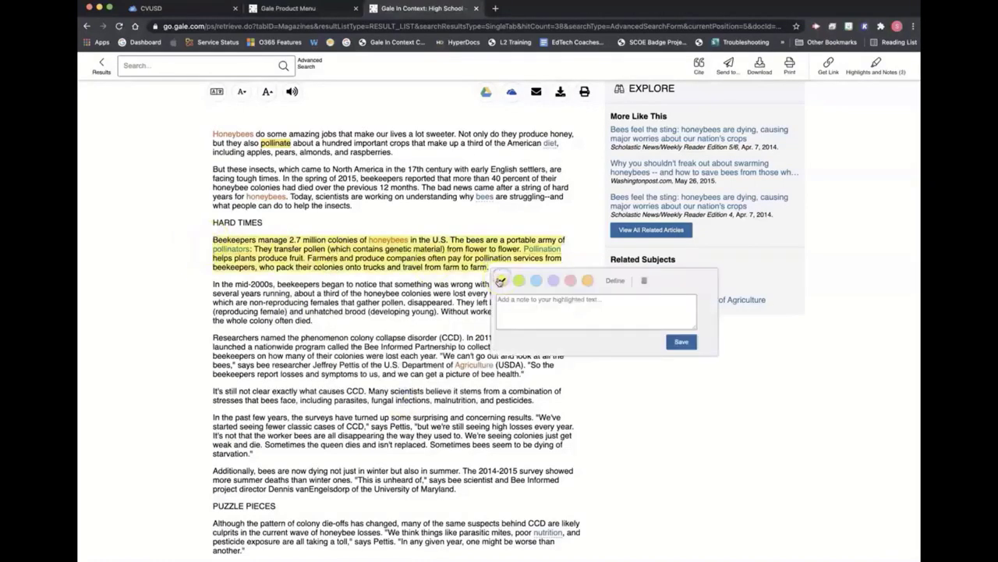
left_click(677, 341)
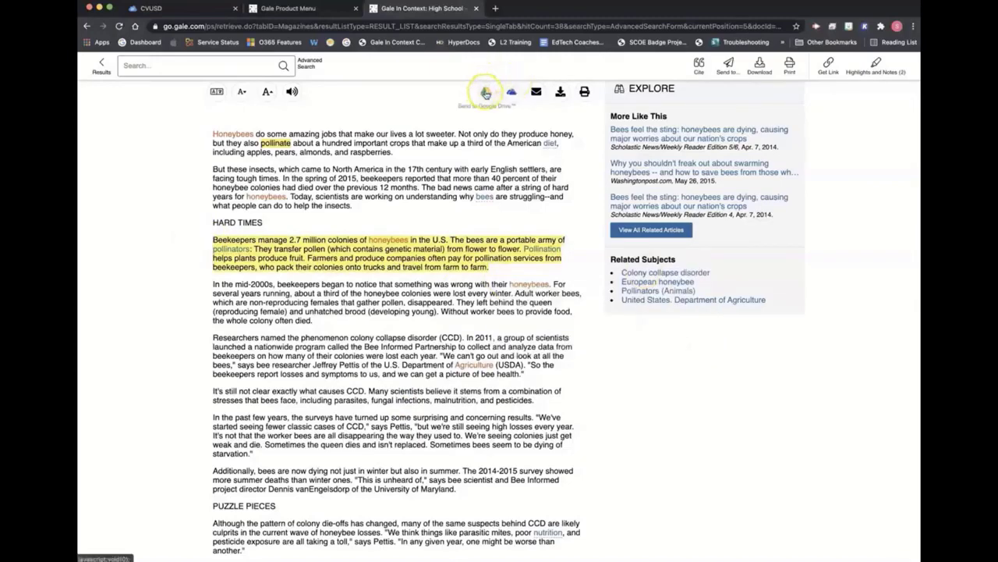
Step: Send the highlighted article to Google Drive
left_click(485, 93)
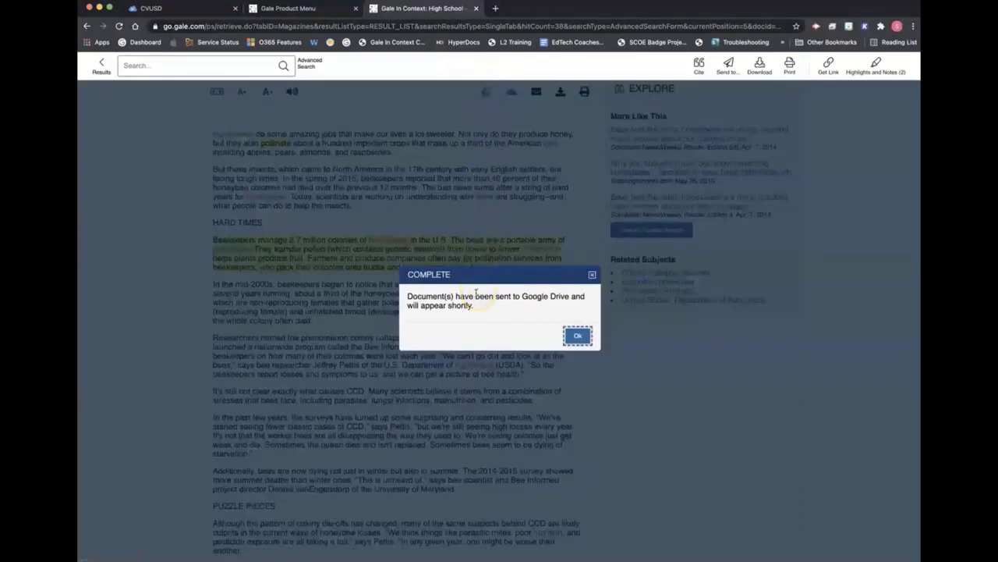
left_click(575, 335)
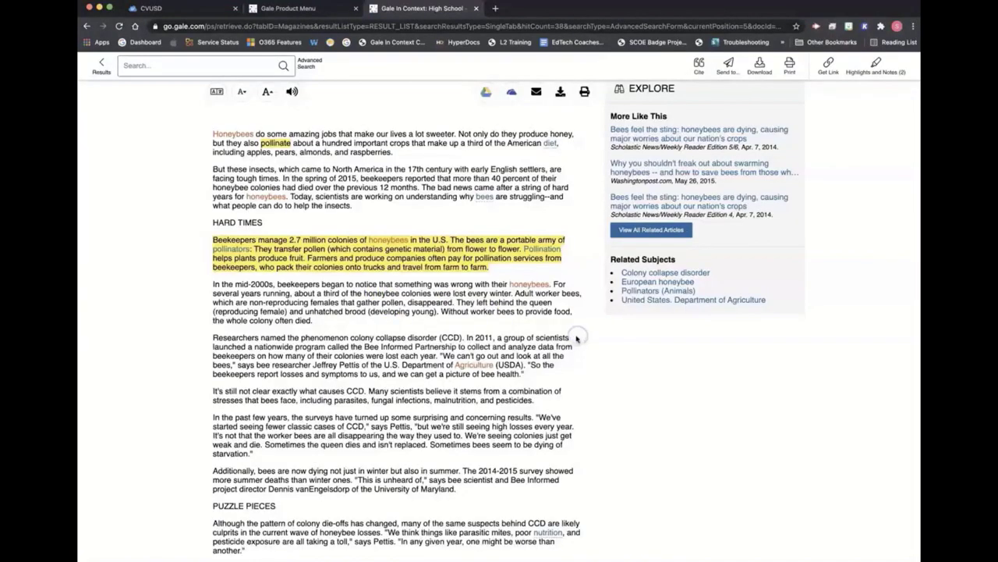
Step: Switch to Google Drive through the CVUSD page, view the exported "Save the bees!" document and return to the My Drive file list
left_click(212, 8)
left_click(461, 125)
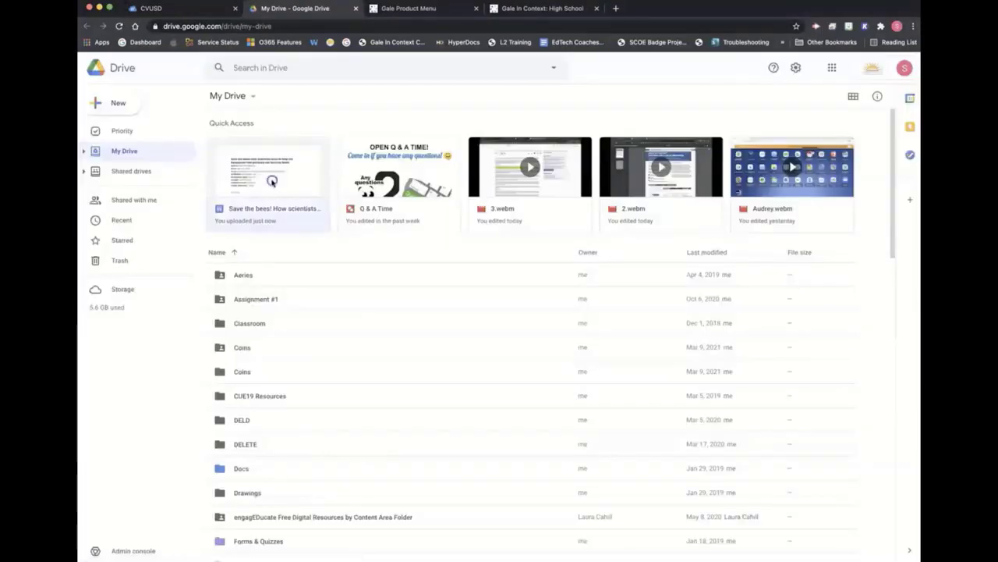
left_click(272, 183)
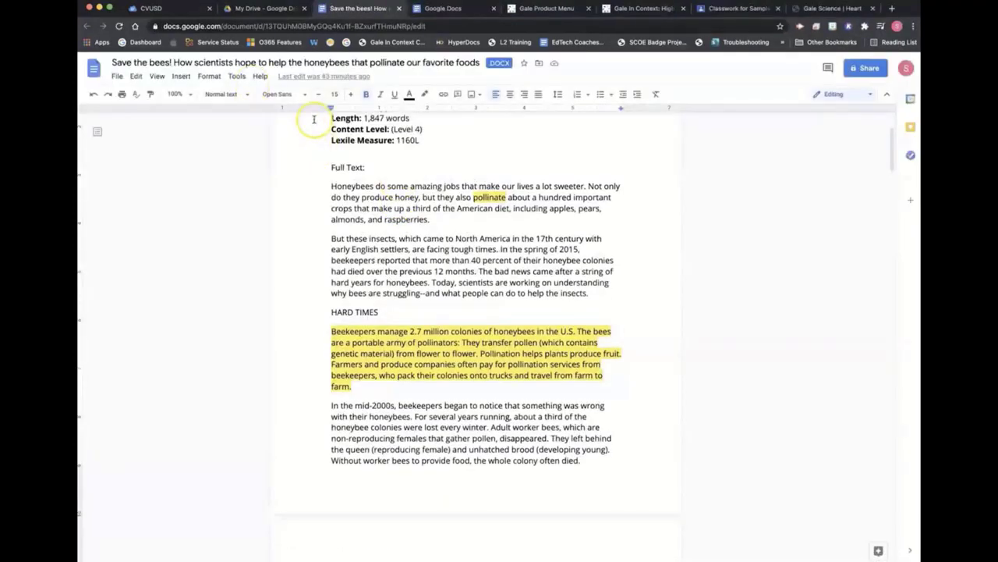
left_click(265, 9)
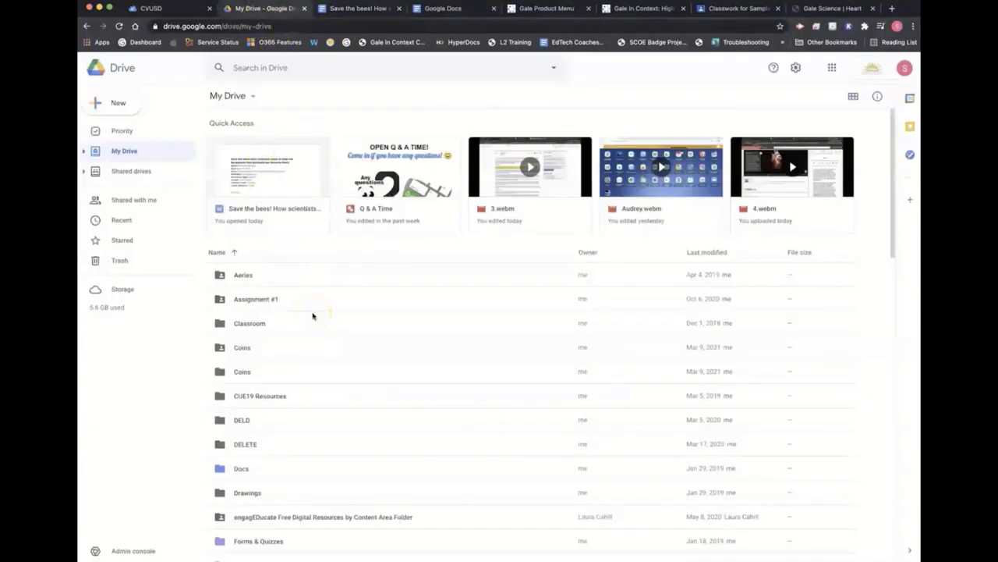
scroll(313, 316, "down", 3)
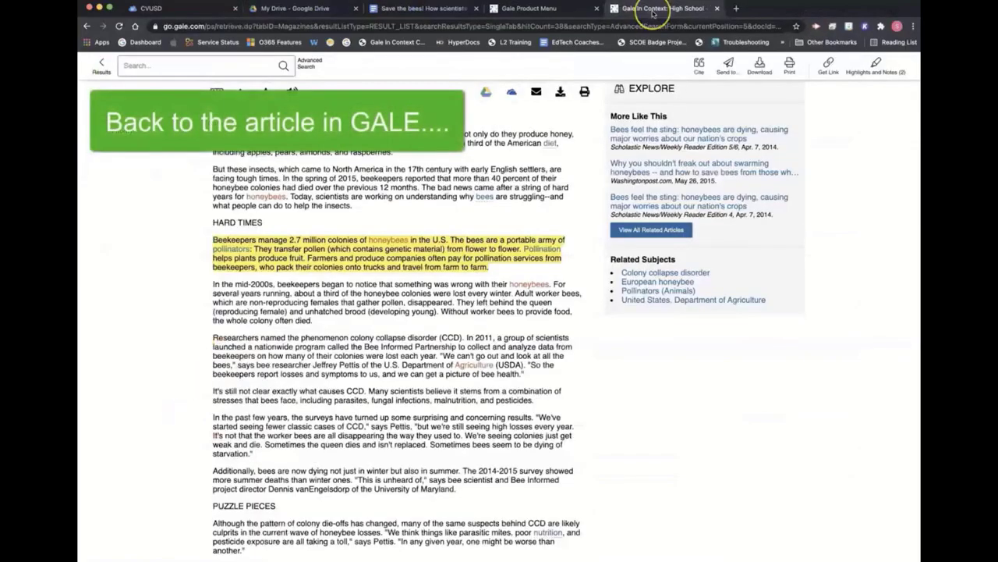
Step: Return to the article in Gale In Context: High School and review its saved highlights and notes
scroll(560, 273, "up", 3)
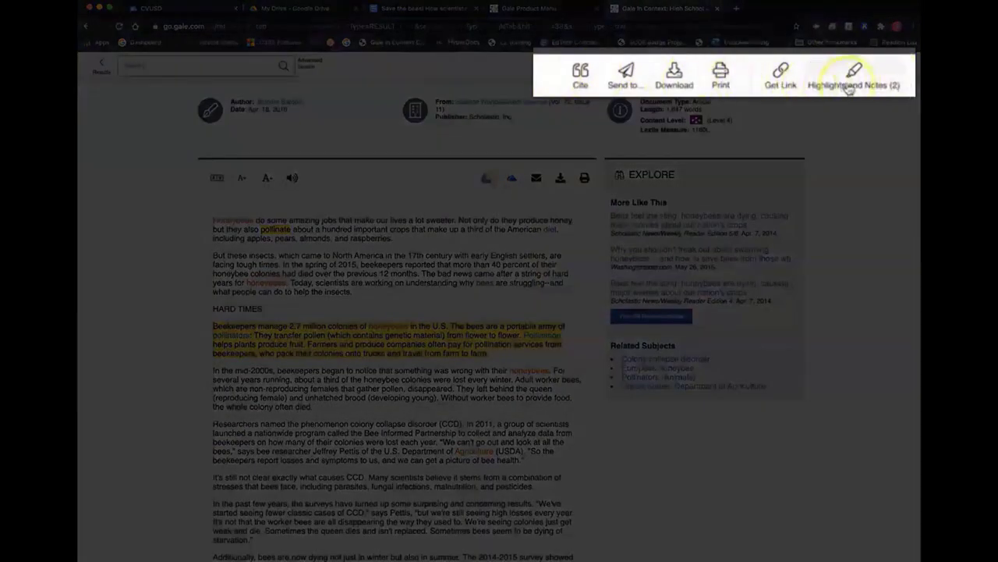
left_click(875, 68)
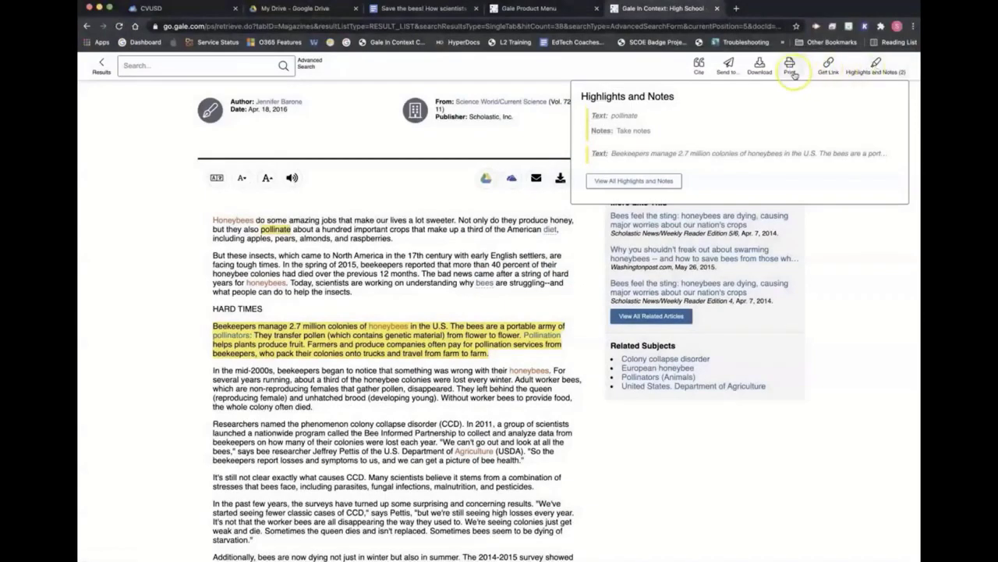
scroll(535, 289, "down", 1)
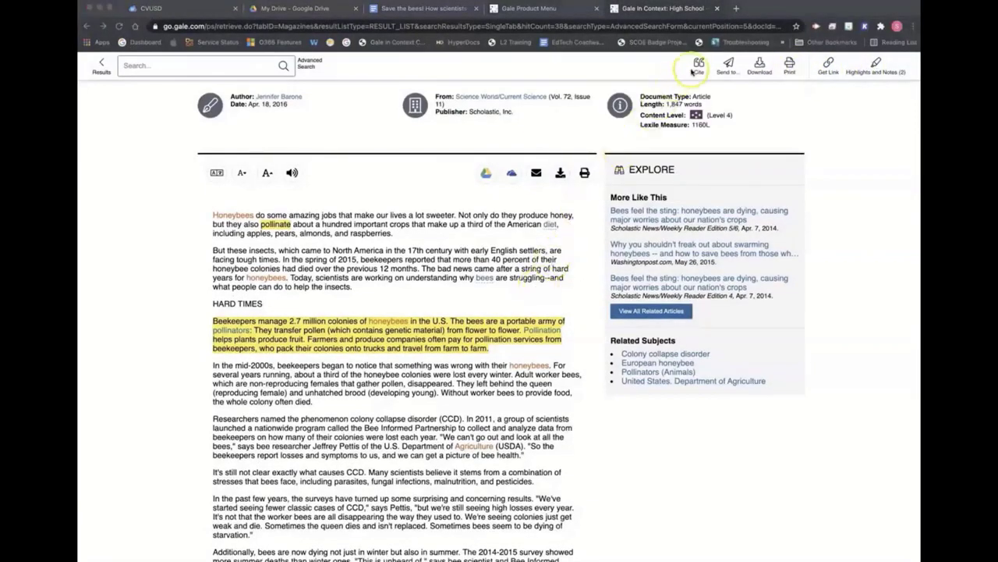
Step: Open the article's citation tools, compare the MLA 8th, APA 7th and Chicago 17th Edition citation styles, and close them
left_click(699, 67)
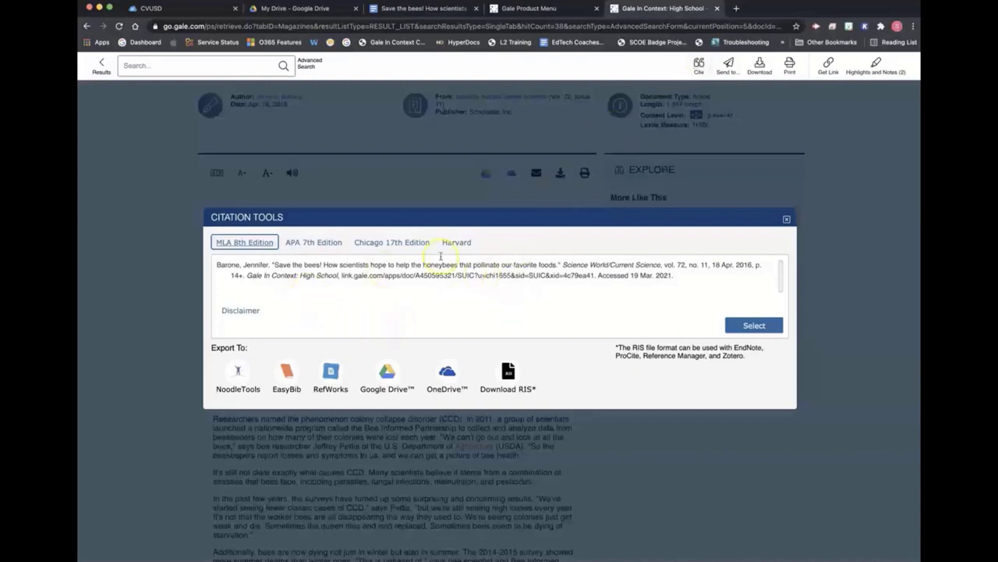
scroll(642, 278, "down", 1)
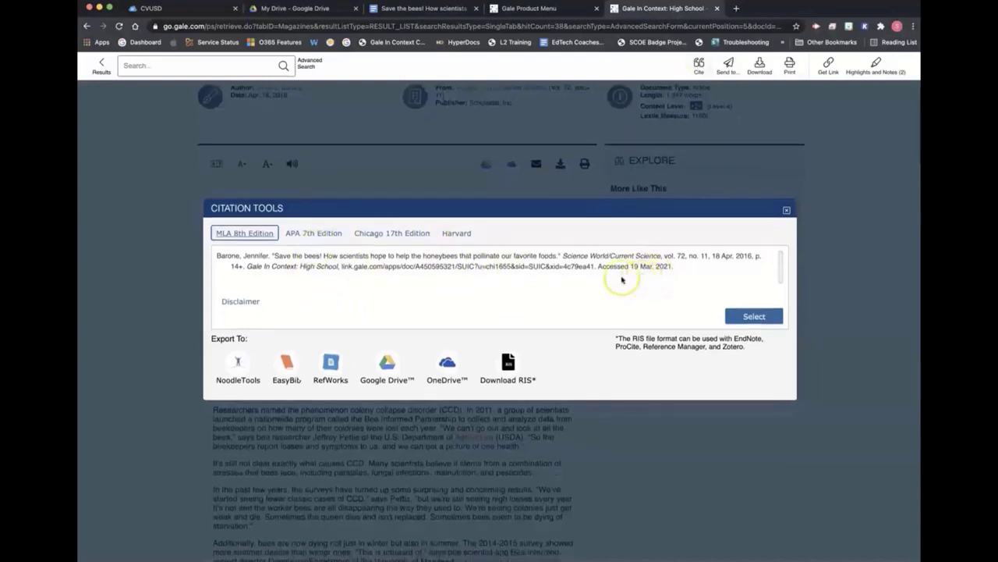
left_click(320, 234)
left_click(373, 234)
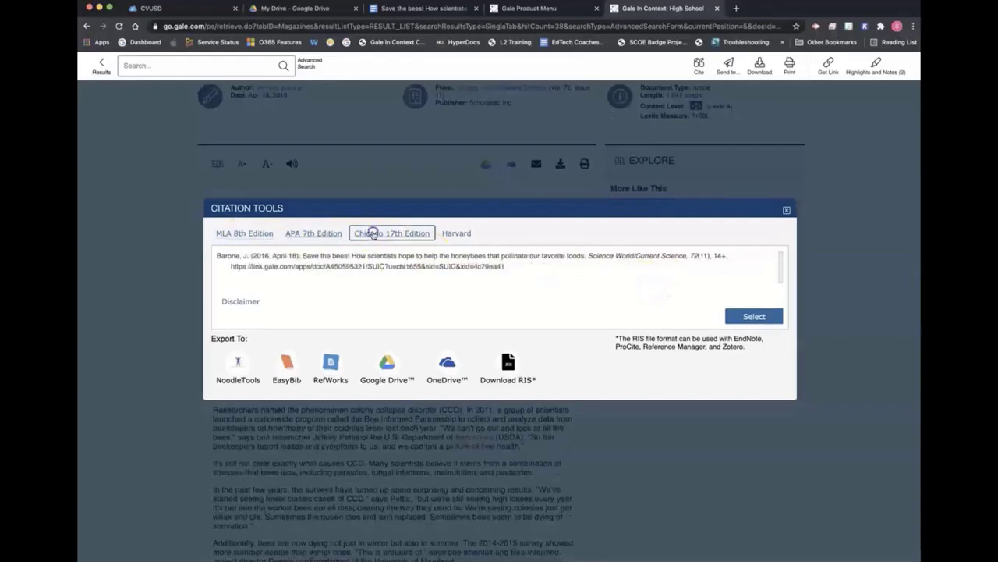
left_click(319, 233)
left_click(244, 233)
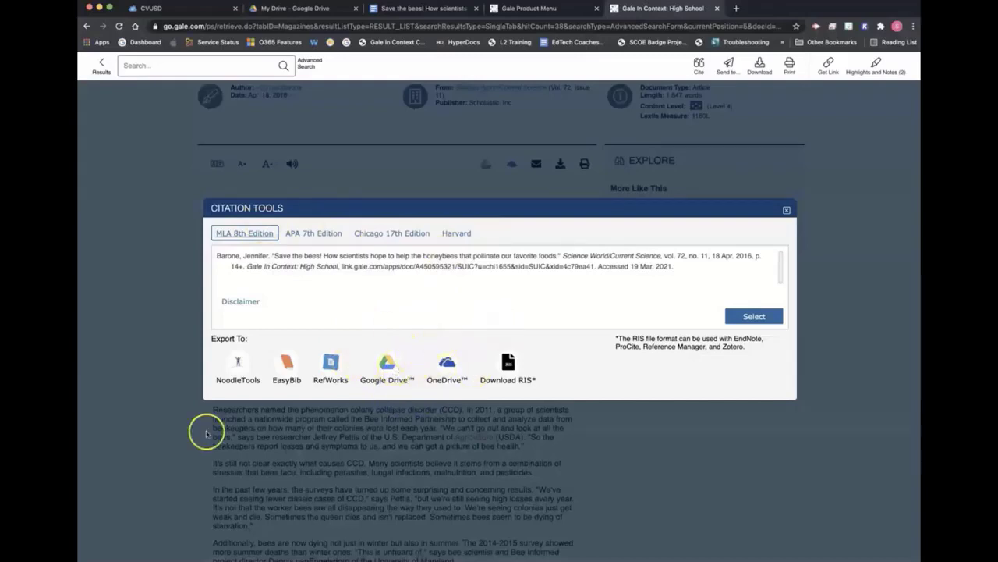
left_click(105, 543)
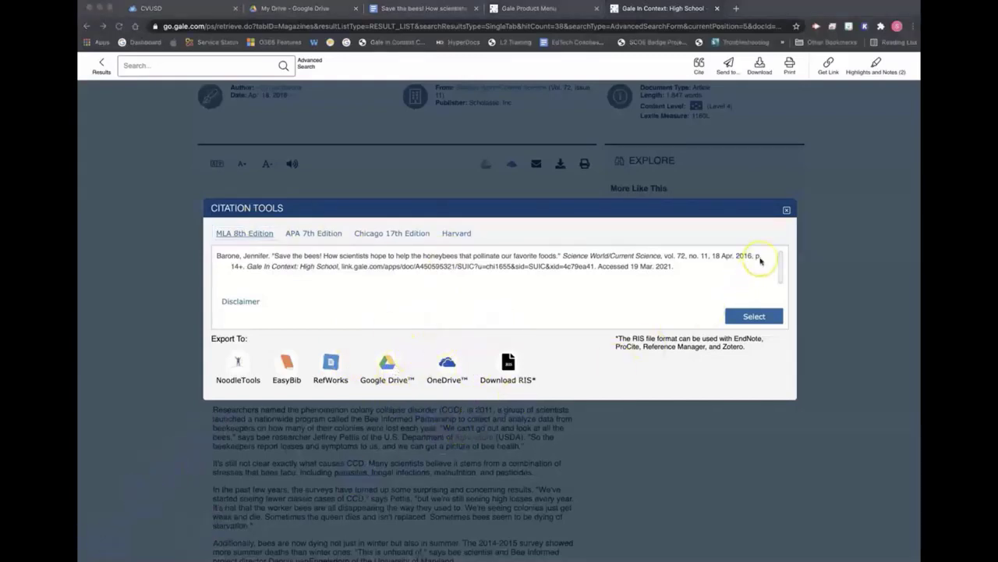
left_click(787, 210)
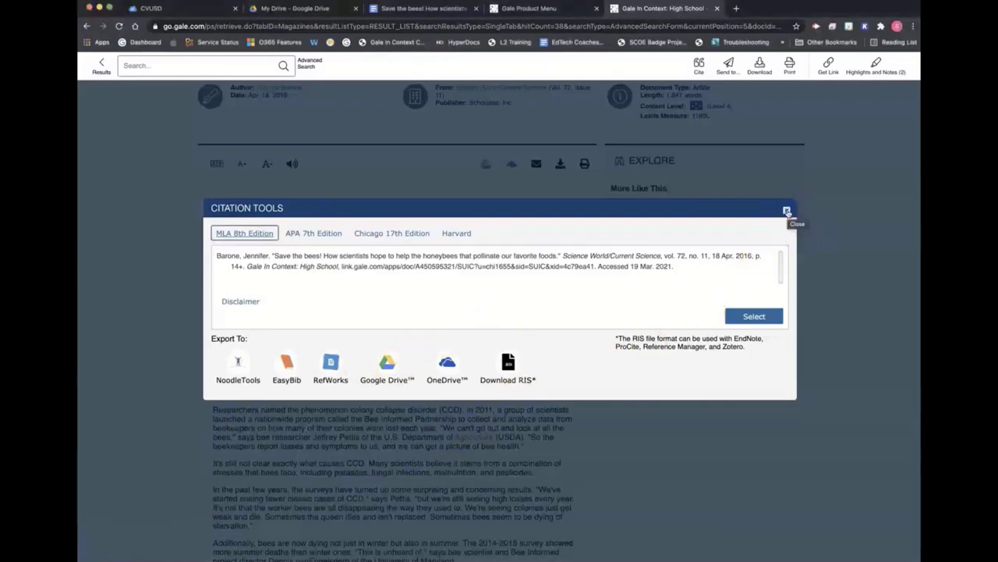
left_click(787, 210)
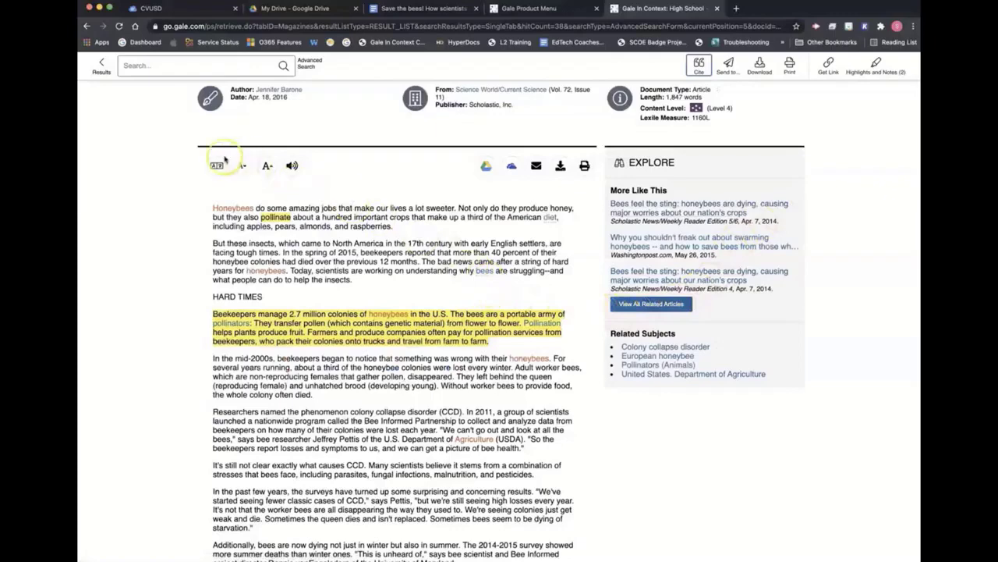
Step: Increase the article's font size by two steps and reduce it back to the original size
left_click(267, 166)
left_click(267, 165)
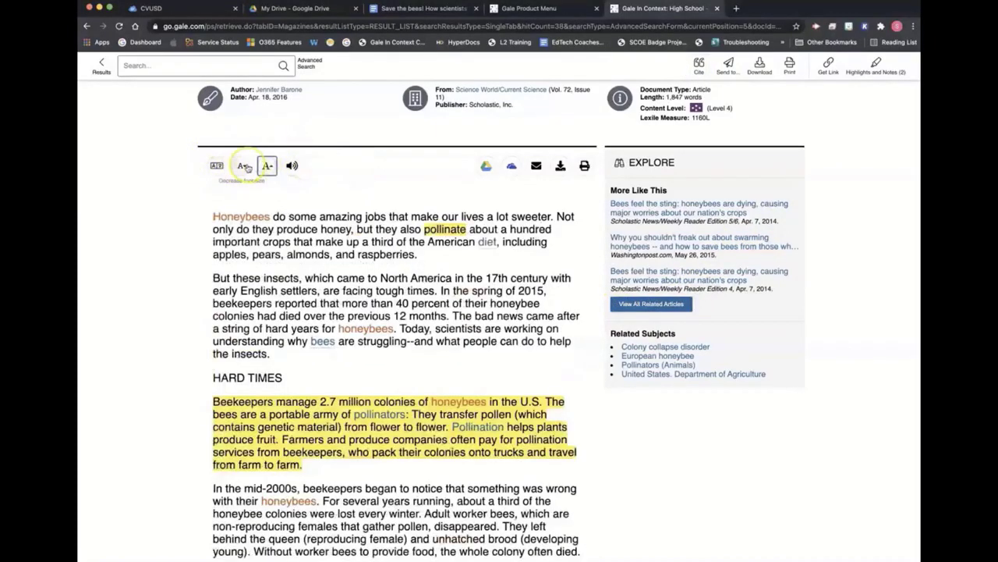
left_click(244, 166)
left_click(245, 166)
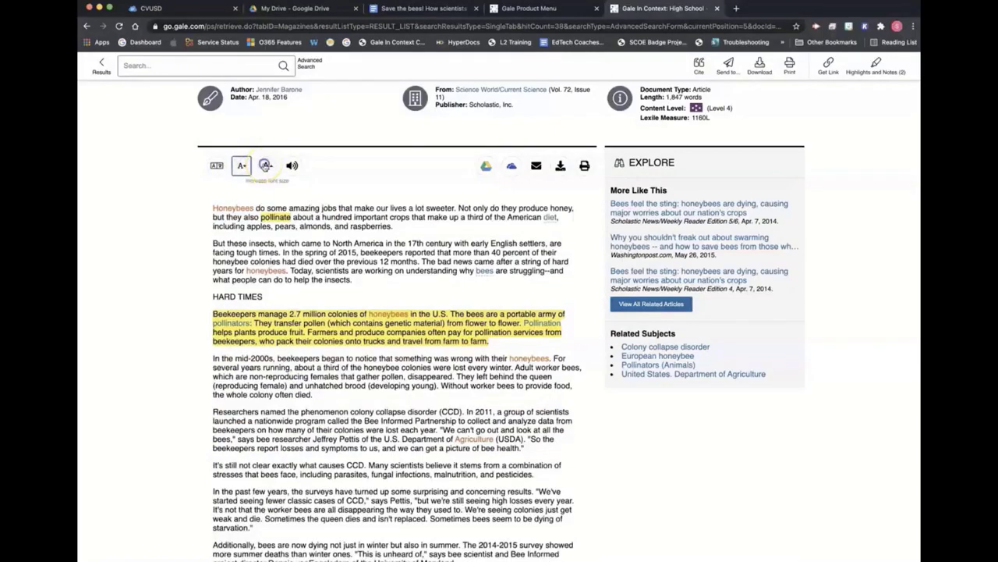
Step: Increase the article's font size by one step
left_click(267, 165)
left_click(293, 165)
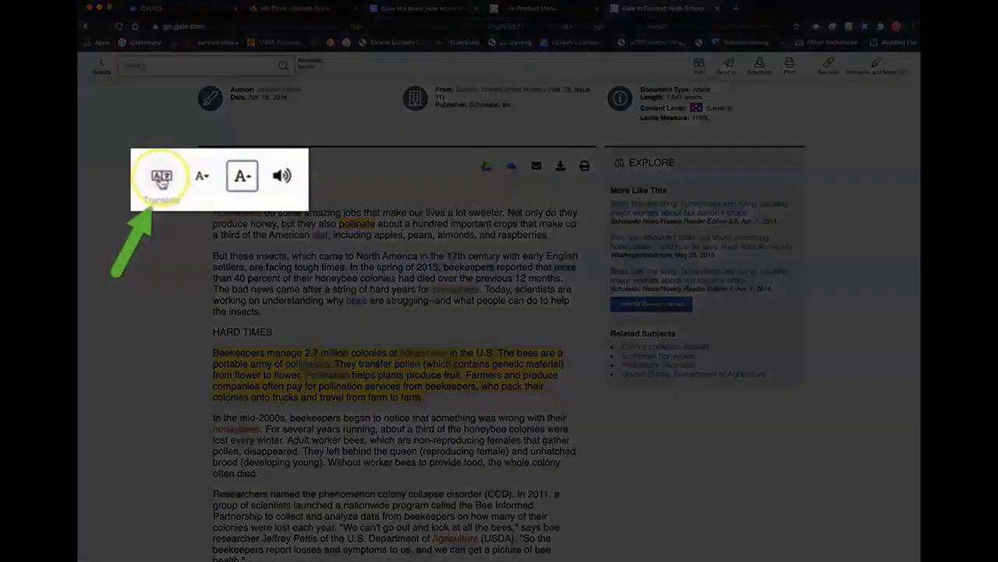
Step: Translate the complete article into Spanish and switch it back to its original language
left_click(194, 170)
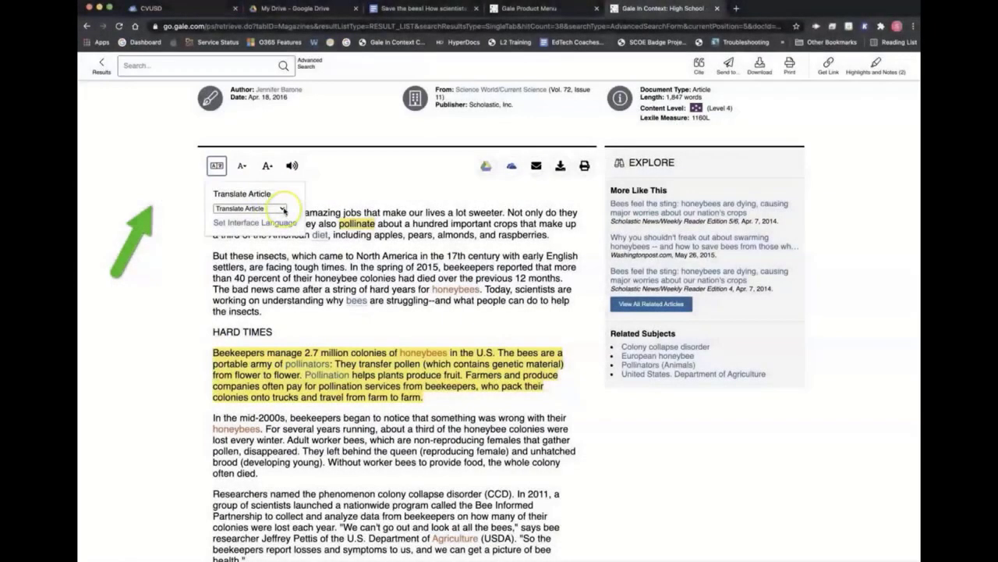
left_click(279, 209)
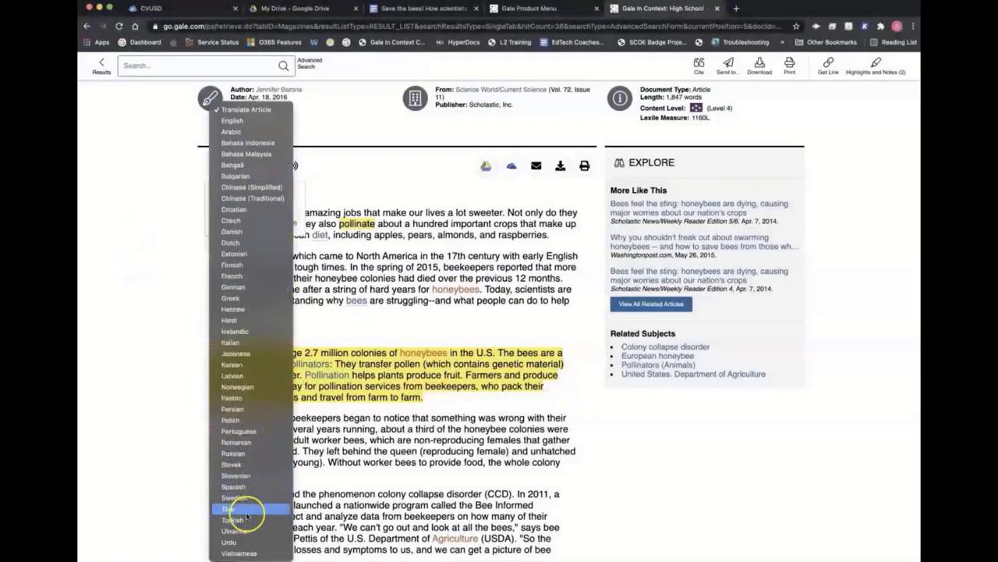
left_click(240, 485)
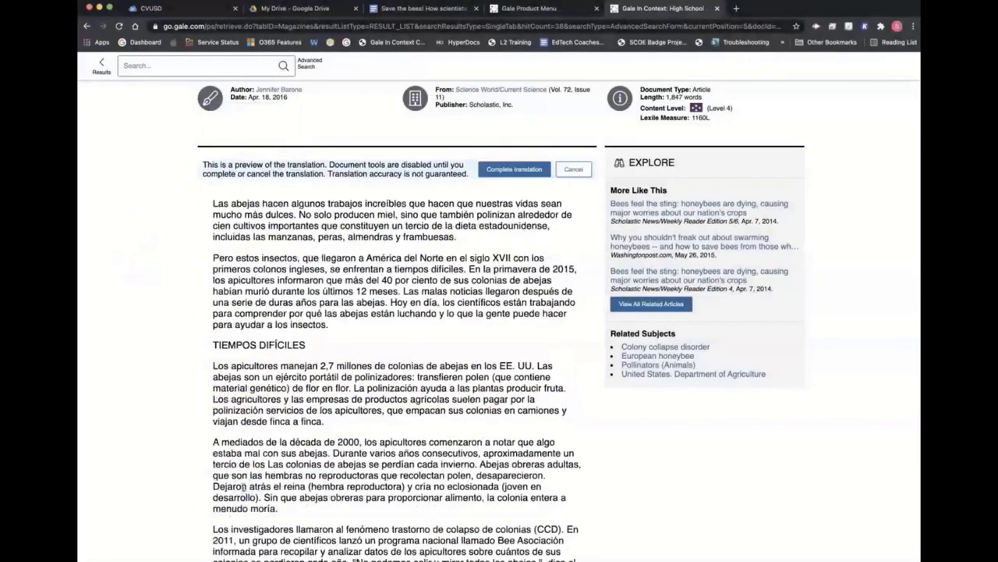
left_click(514, 169)
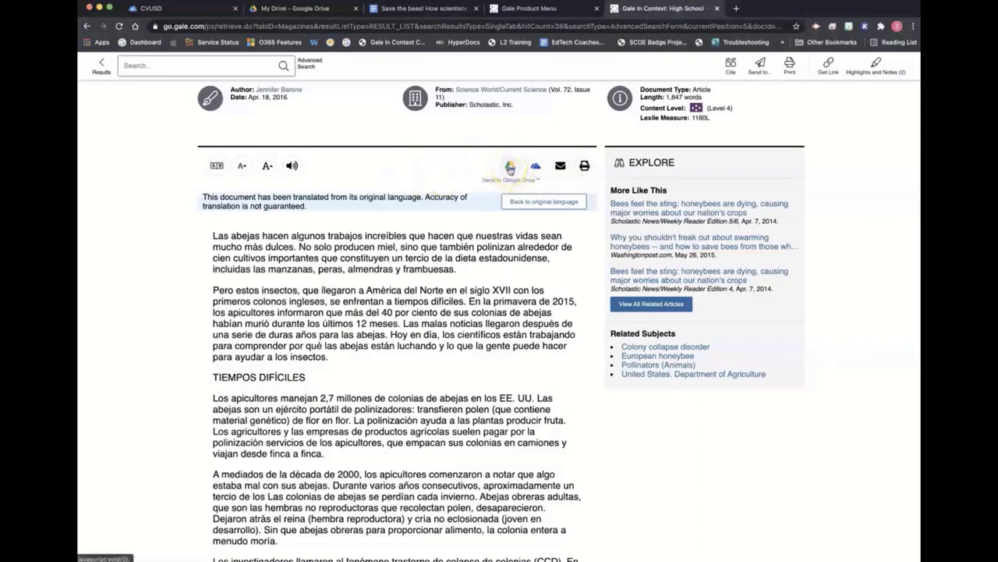
scroll(530, 203, "up", 1)
left_click(543, 229)
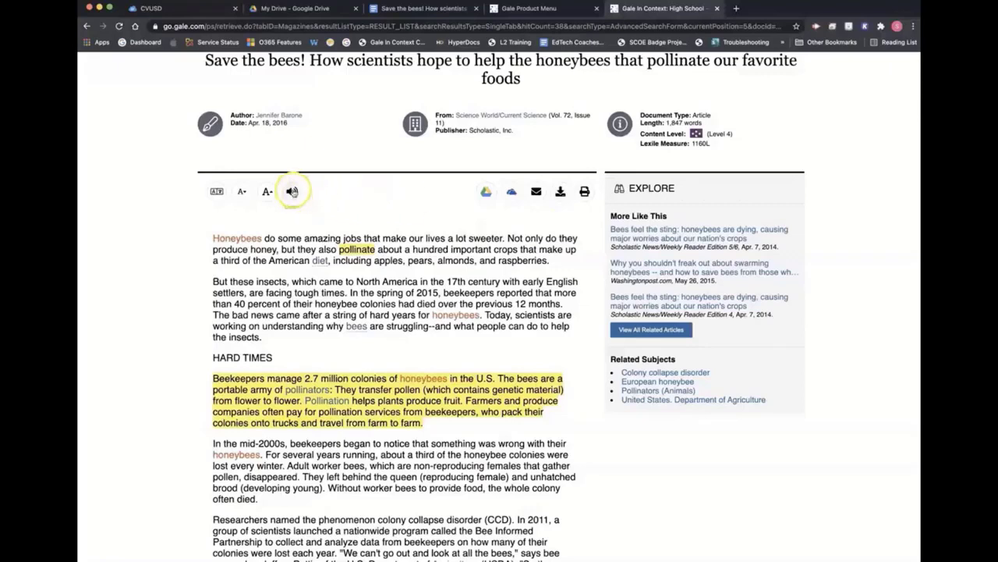
Step: Play the article aloud with ReadSpeaker, turn on Enhanced text visibility in its settings and resume the reading
left_click(292, 192)
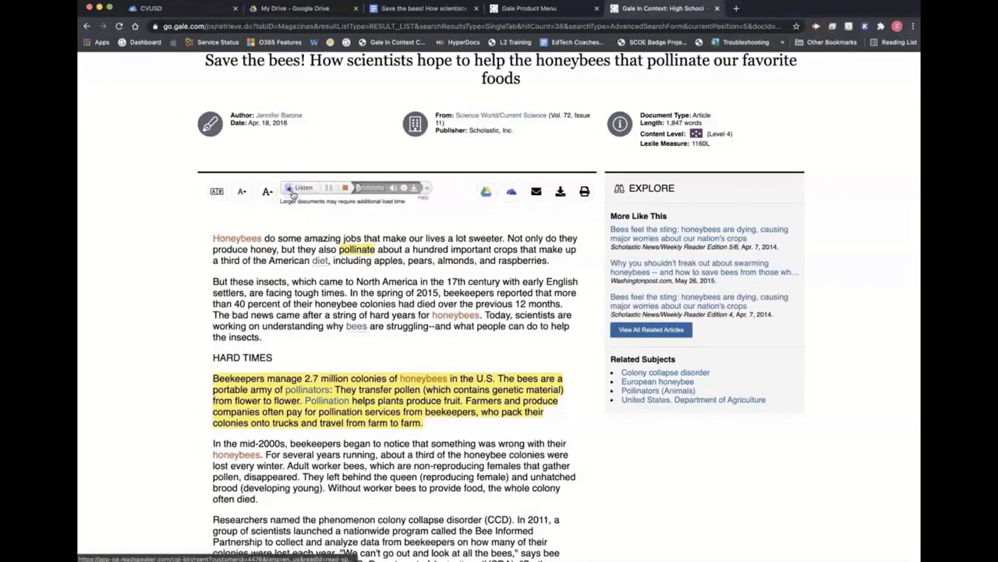
left_click(281, 202)
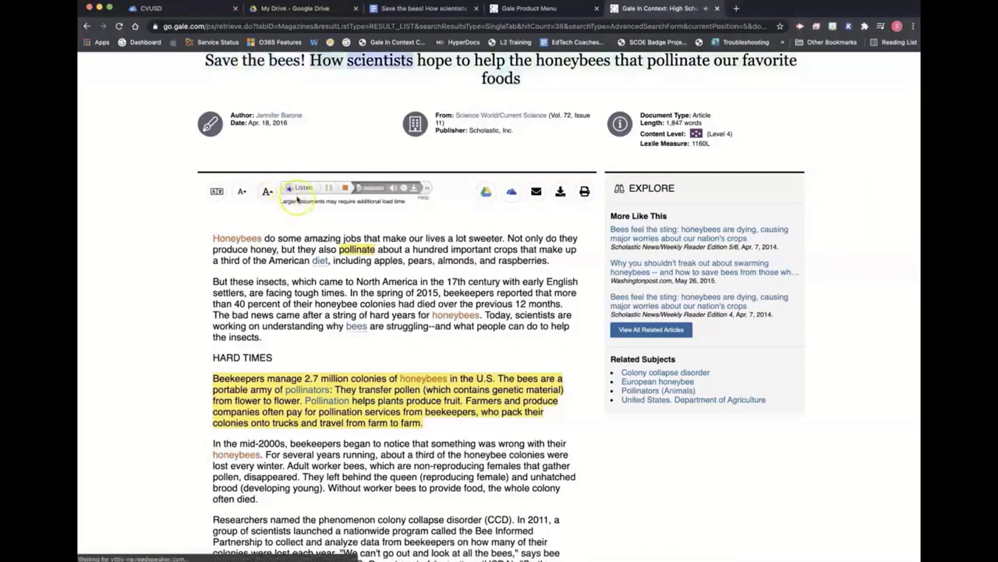
left_click(403, 188)
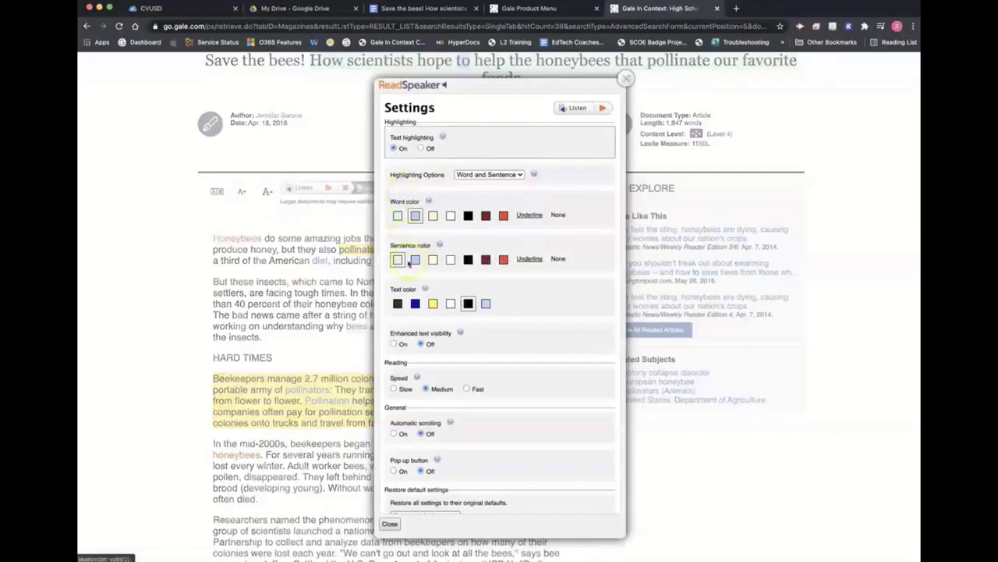
left_click(394, 344)
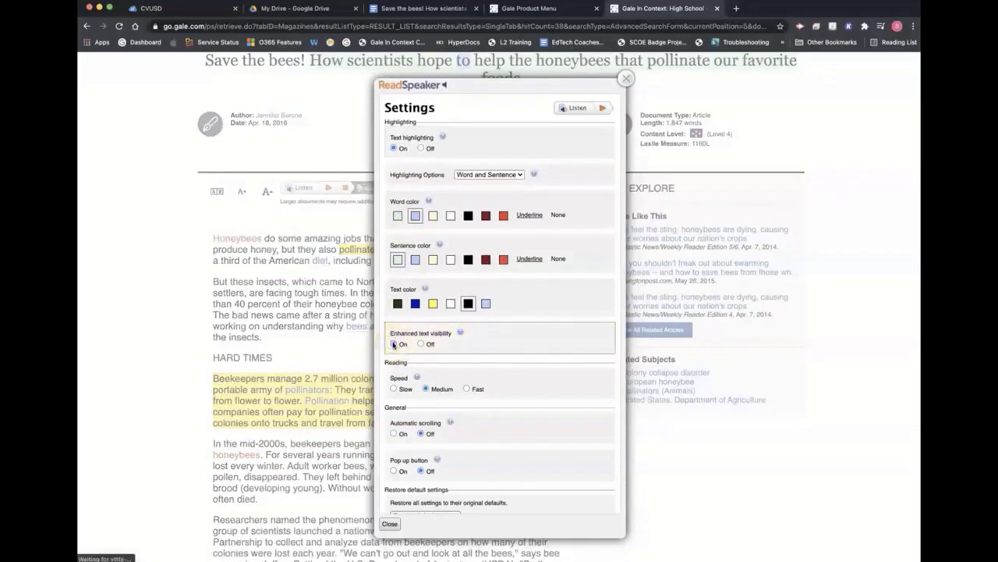
left_click(389, 523)
left_click(451, 304)
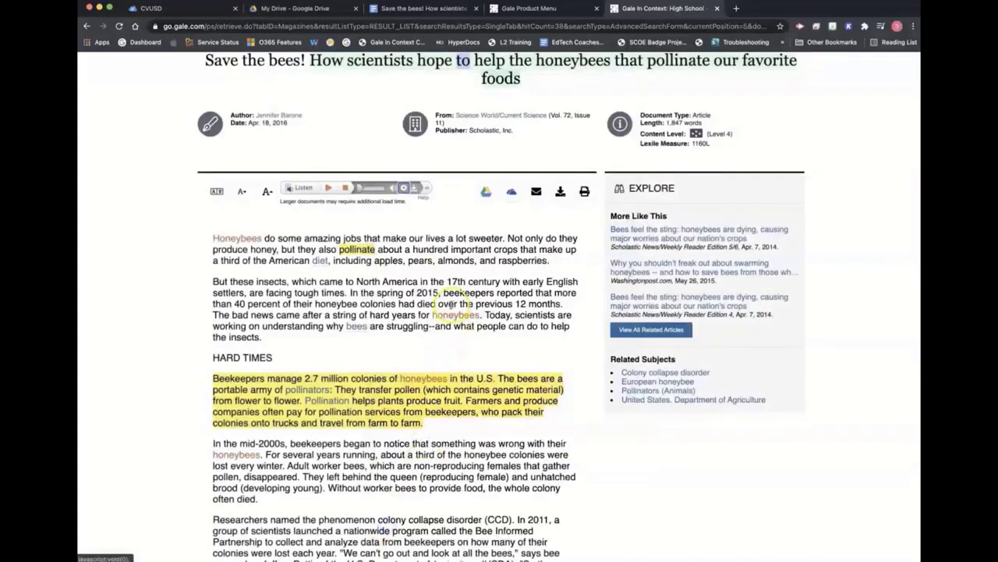
scroll(453, 306, "up", 1)
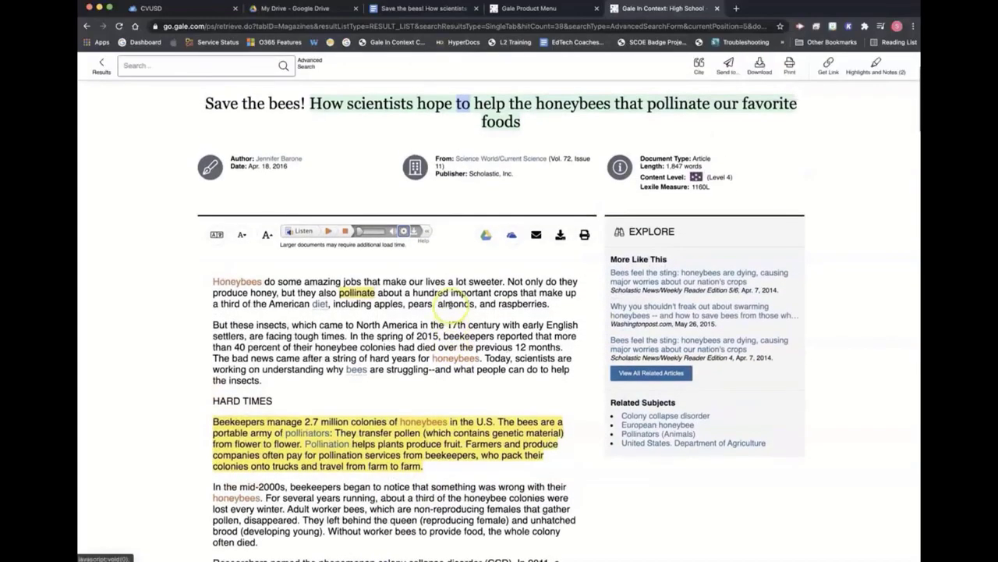
left_click(328, 231)
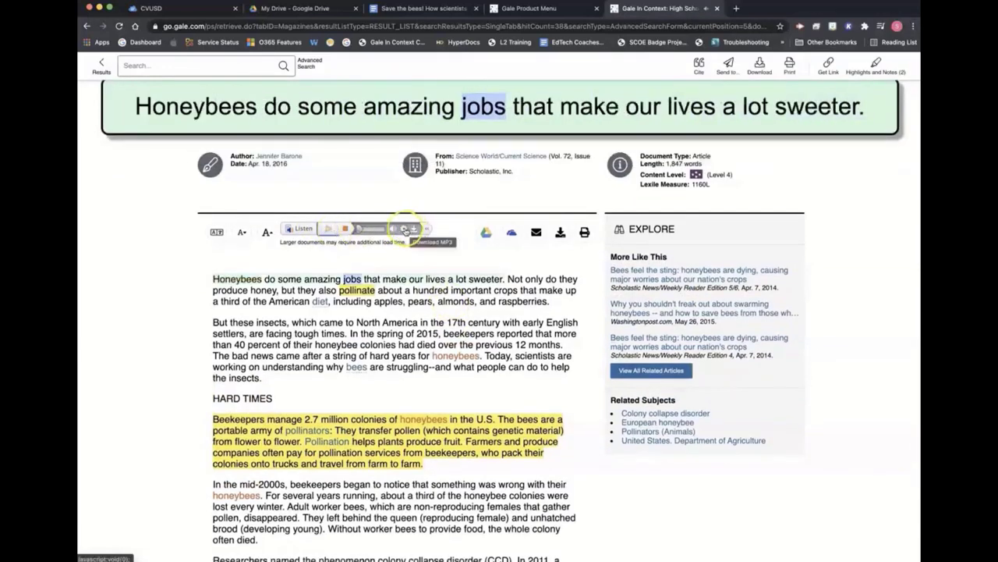
Step: Restore the default ReadSpeaker settings and close the settings window
left_click(404, 231)
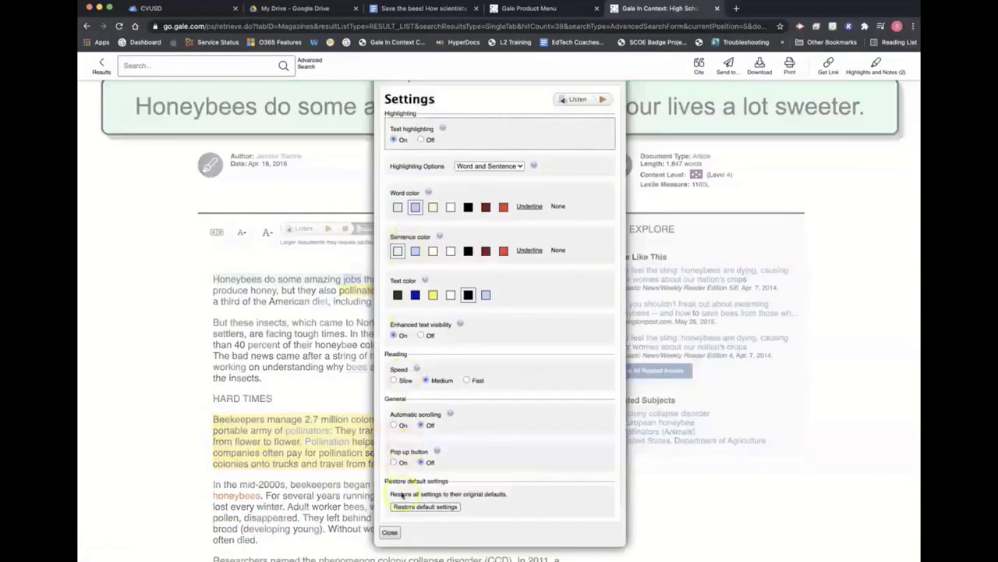
left_click(416, 508)
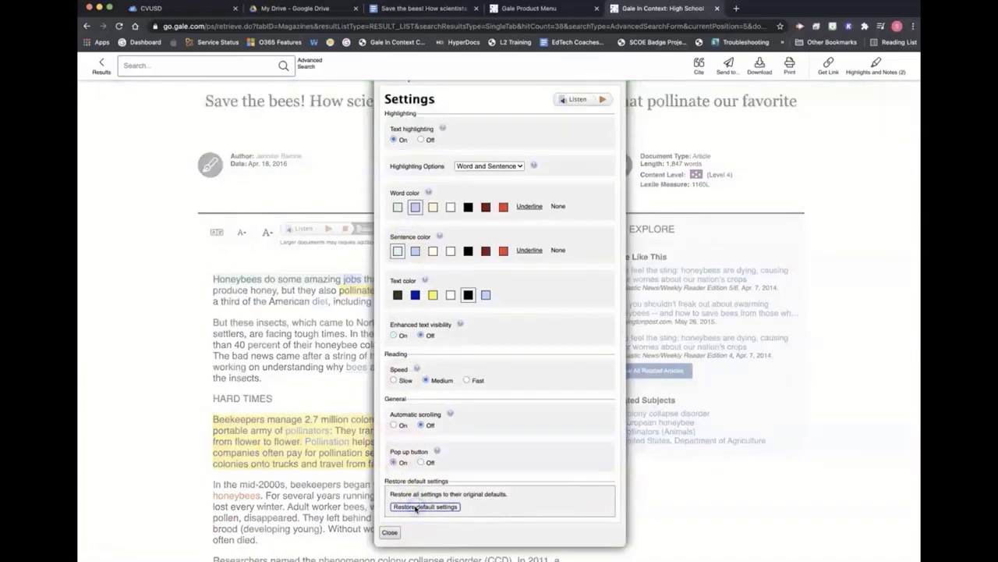
left_click(389, 531)
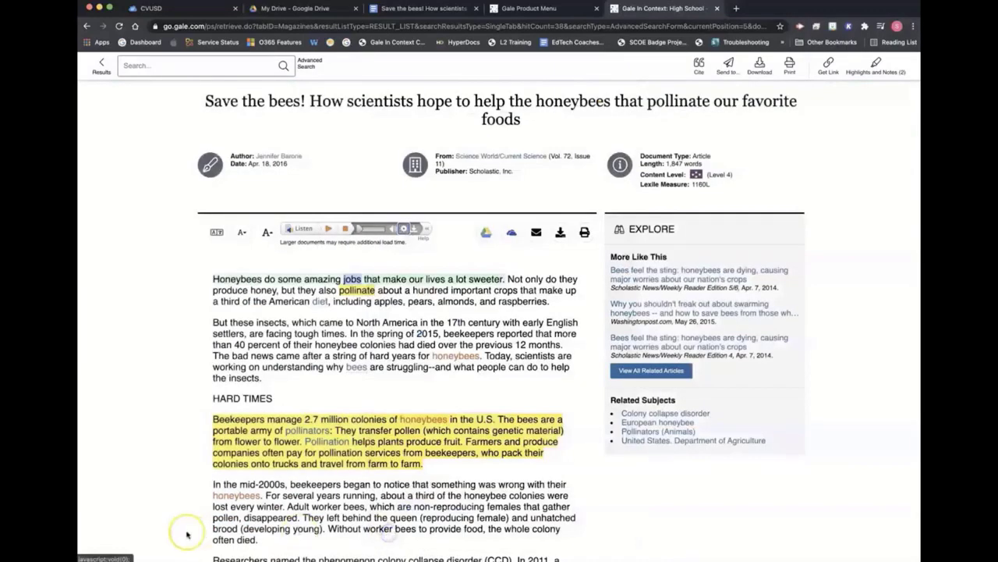
left_click(99, 545)
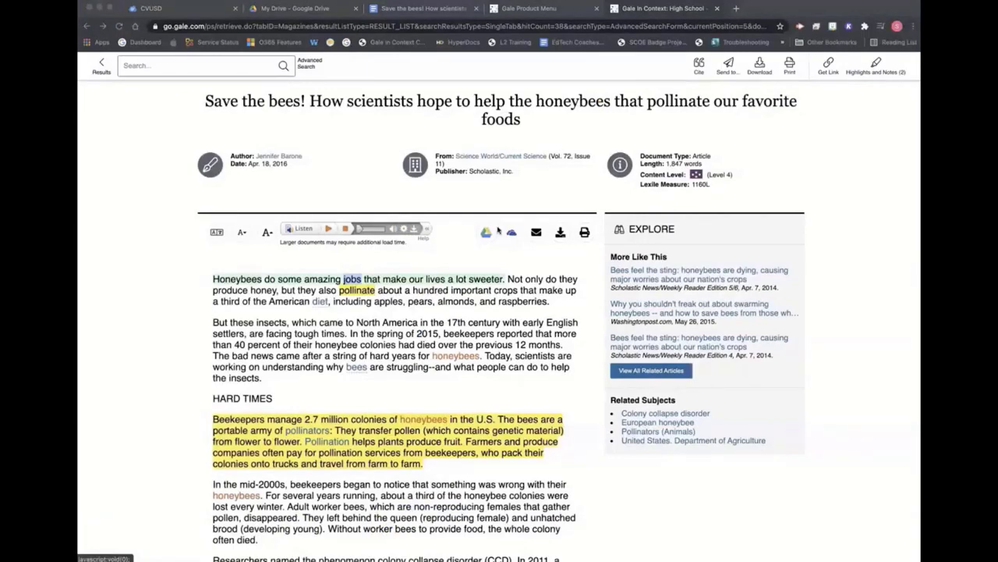
Step: Close the exported "Save the bees!" document and open Gale Interactive: Science from the Gale Product Menu
left_click(267, 373)
key("super+w")
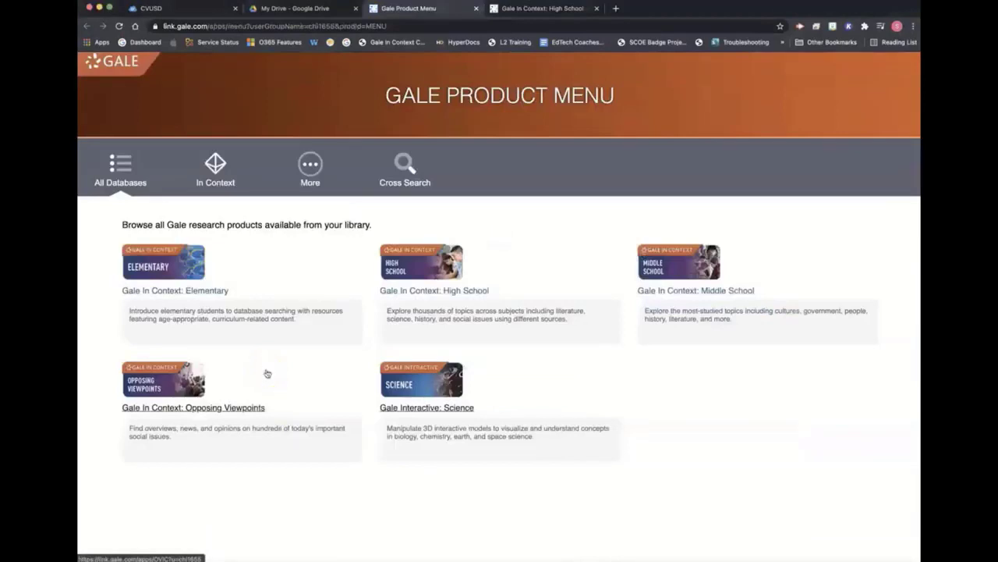
left_click(427, 416)
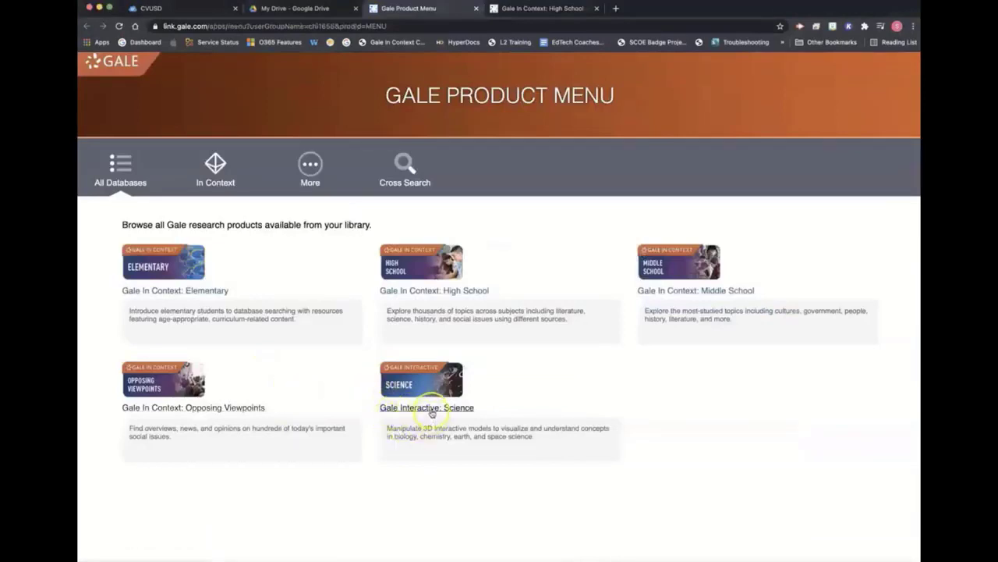
left_click(430, 409)
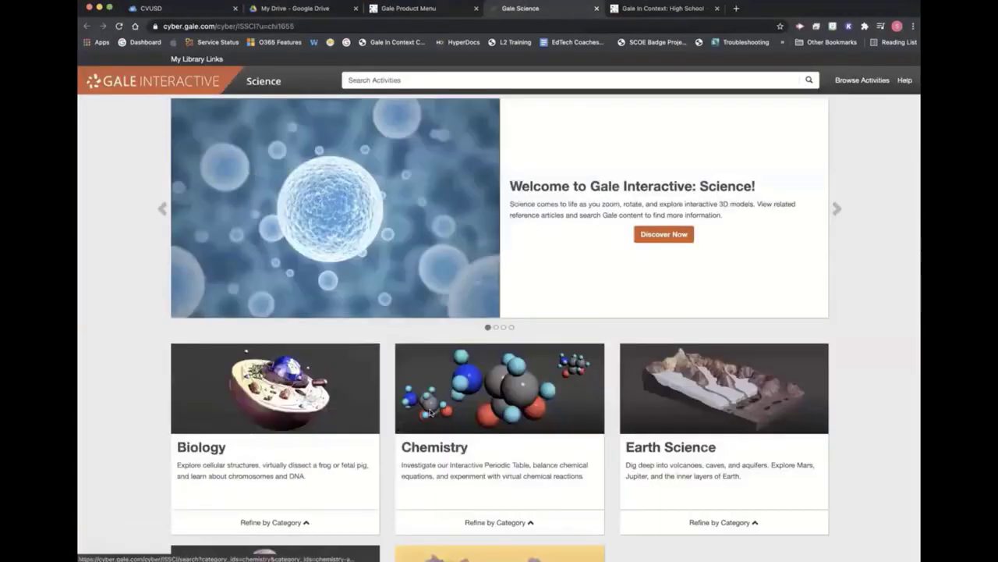
Step: Browse the subject categories of Gale Interactive: Science and open the Human Anatomy activities
scroll(427, 392, "down", 5)
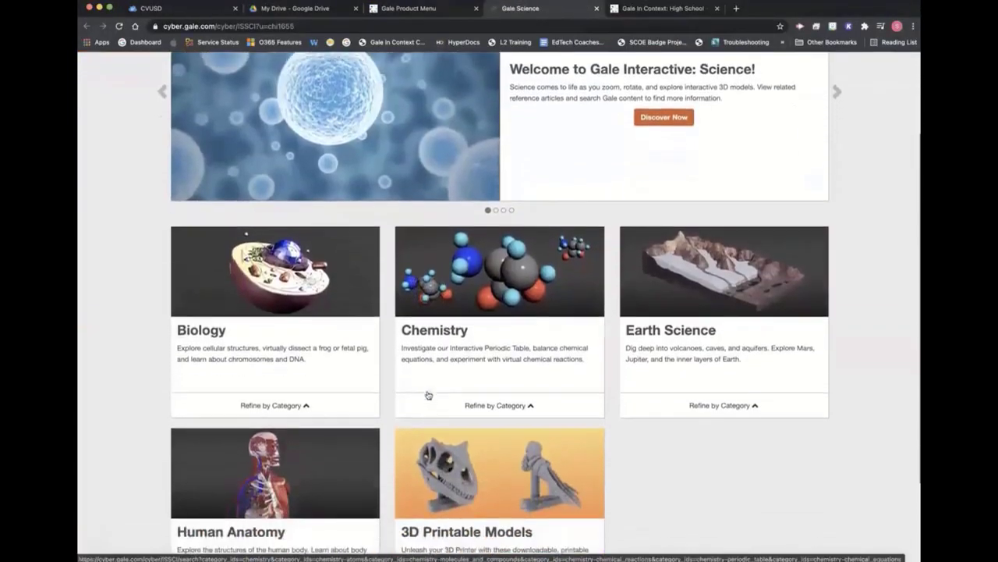
scroll(427, 396, "down", 2)
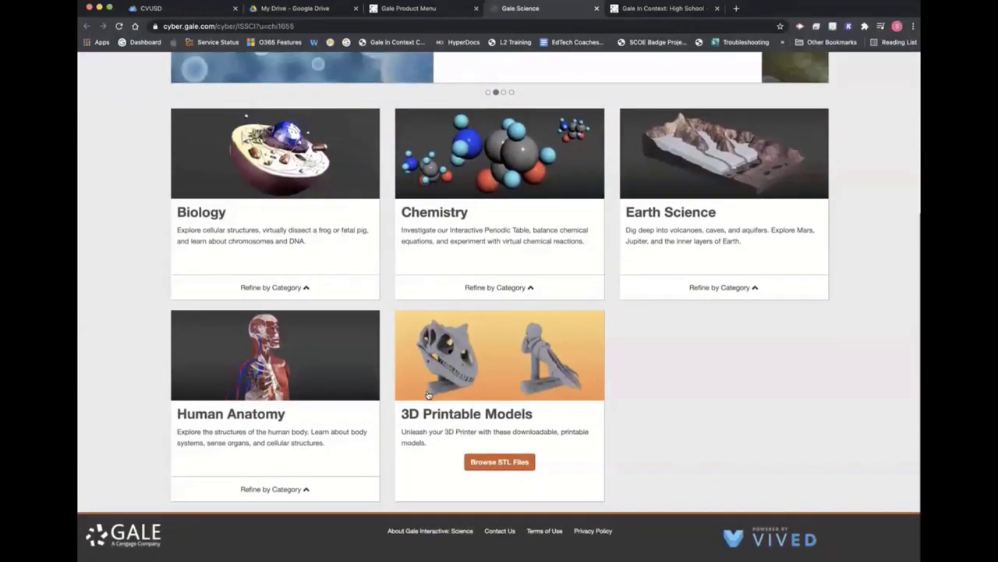
scroll(428, 396, "up", 3)
scroll(427, 395, "down", 4)
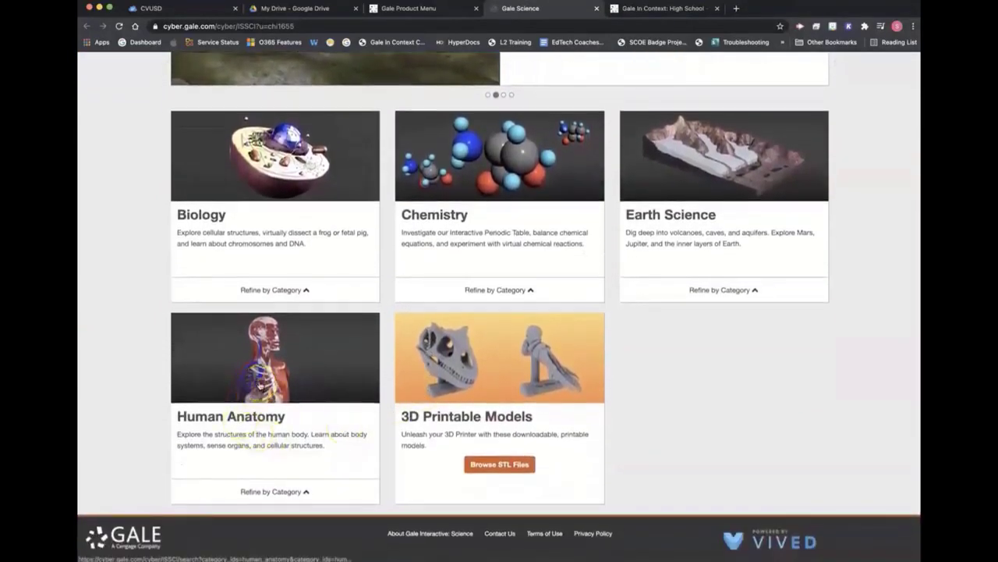
left_click(260, 381)
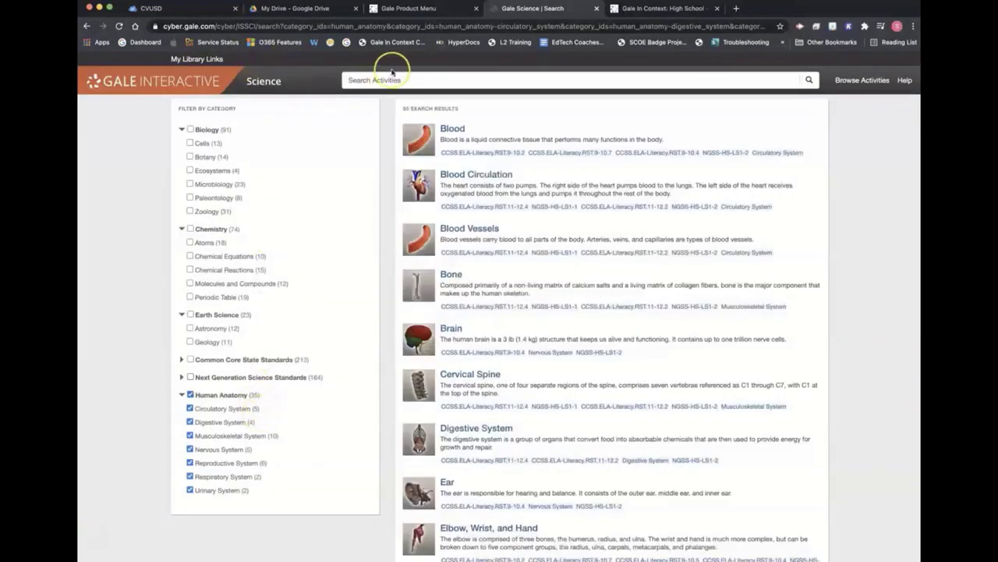
Step: Search the activities for "human heart" and open the Heart activity
left_click(386, 80)
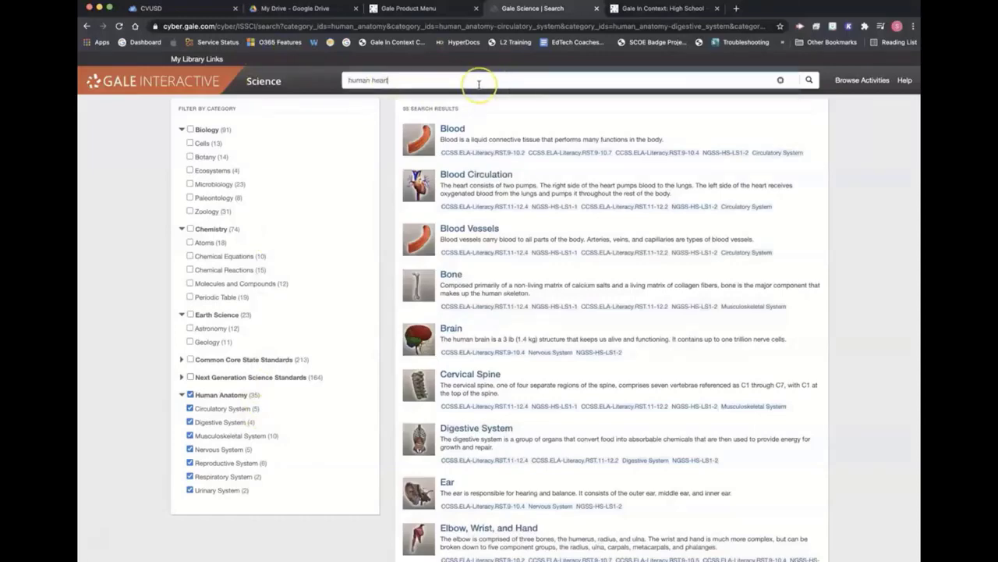
key("Return")
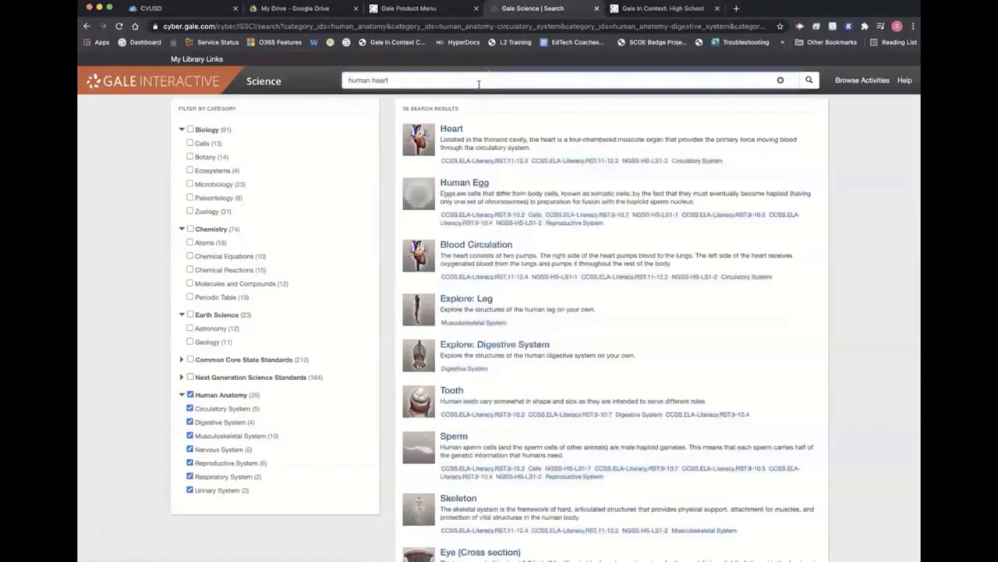
left_click(450, 126)
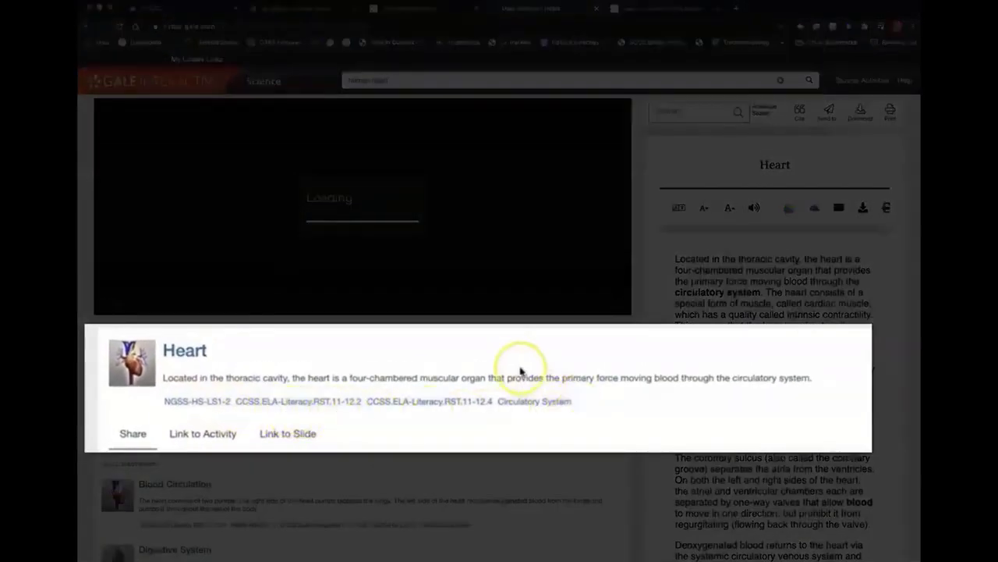
Step: Examine the 3D heart model up close and in full screen, and view its Heart Chambers and Valves slides
scroll(352, 200, "up", 5)
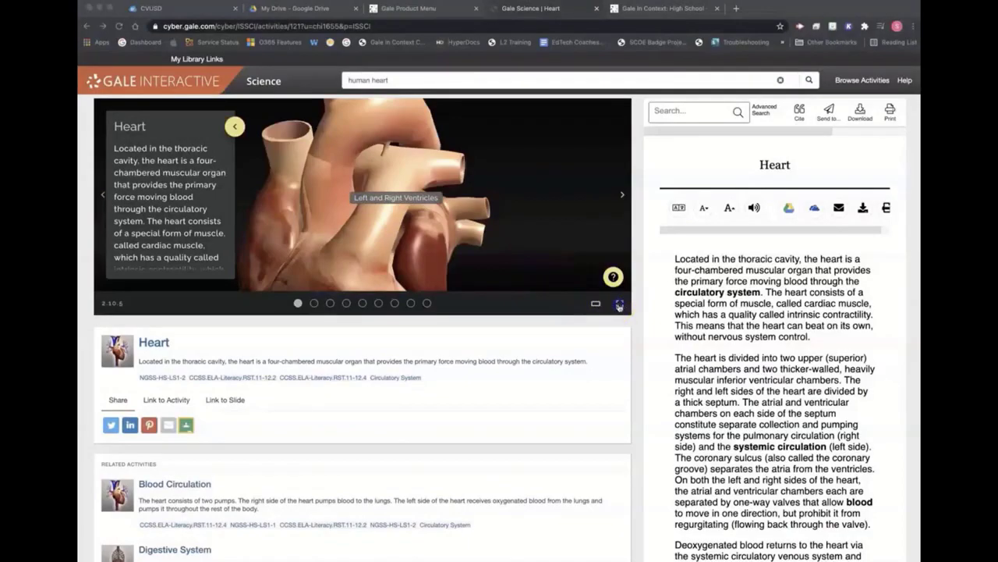
left_click(619, 305)
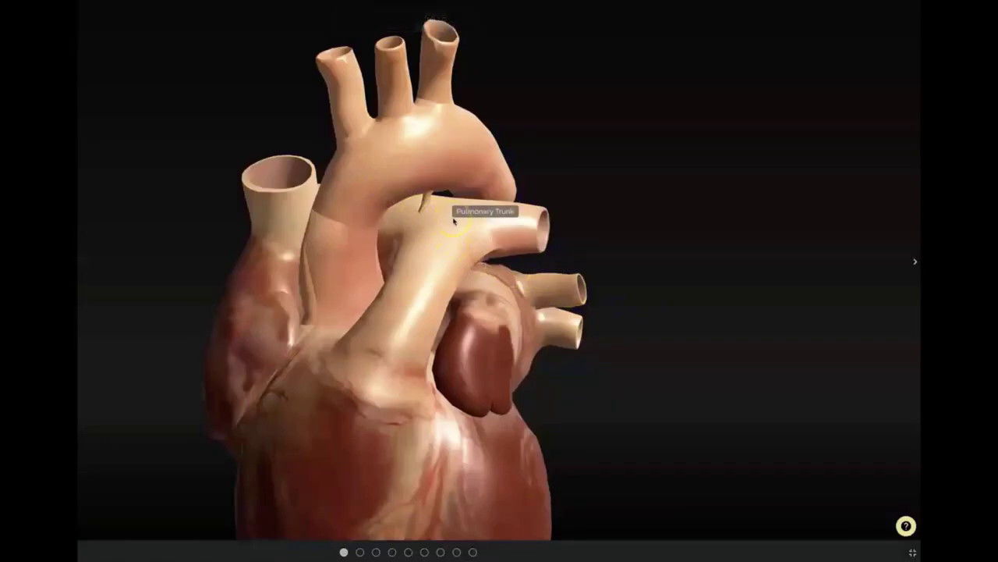
left_click(912, 551)
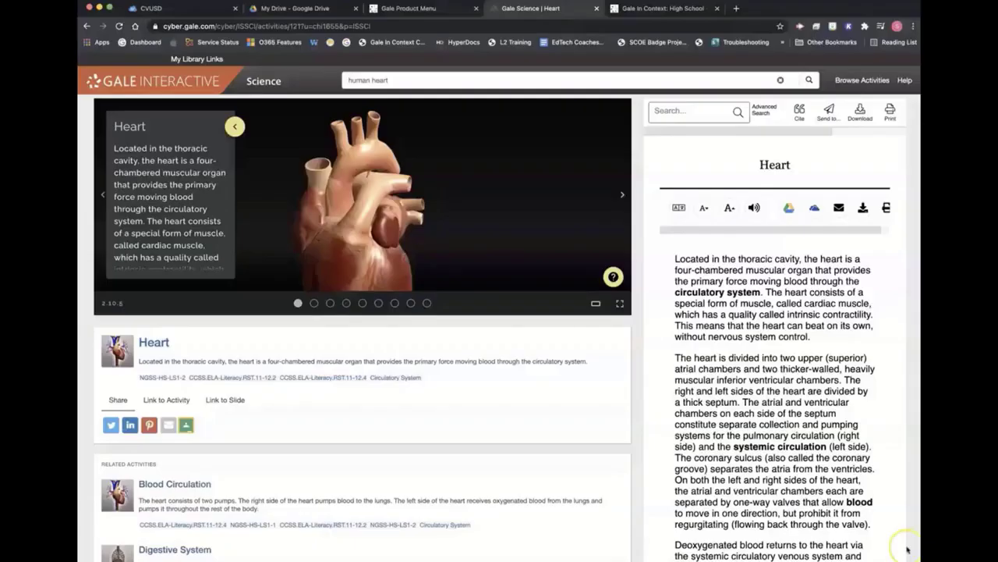
left_click(314, 303)
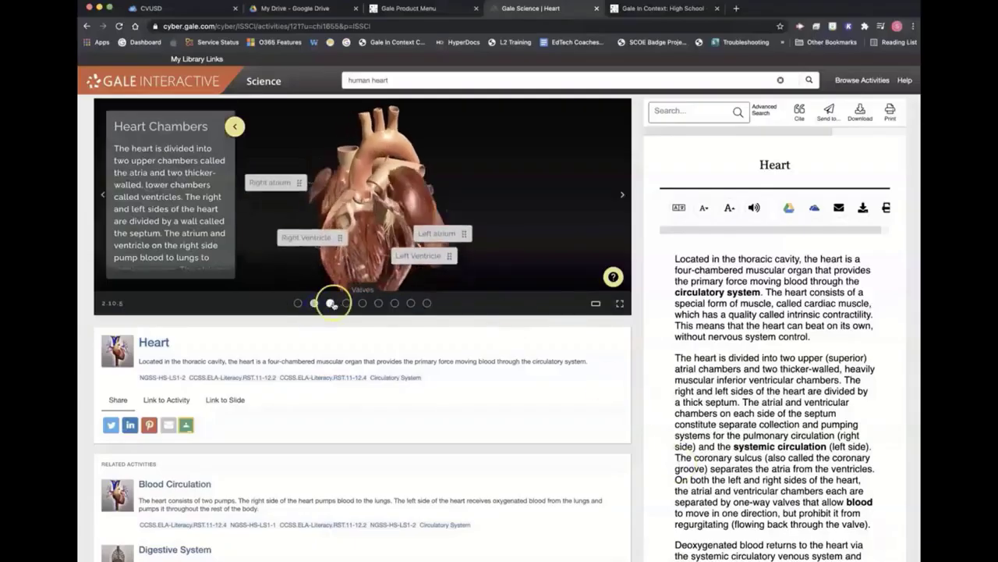
left_click(332, 304)
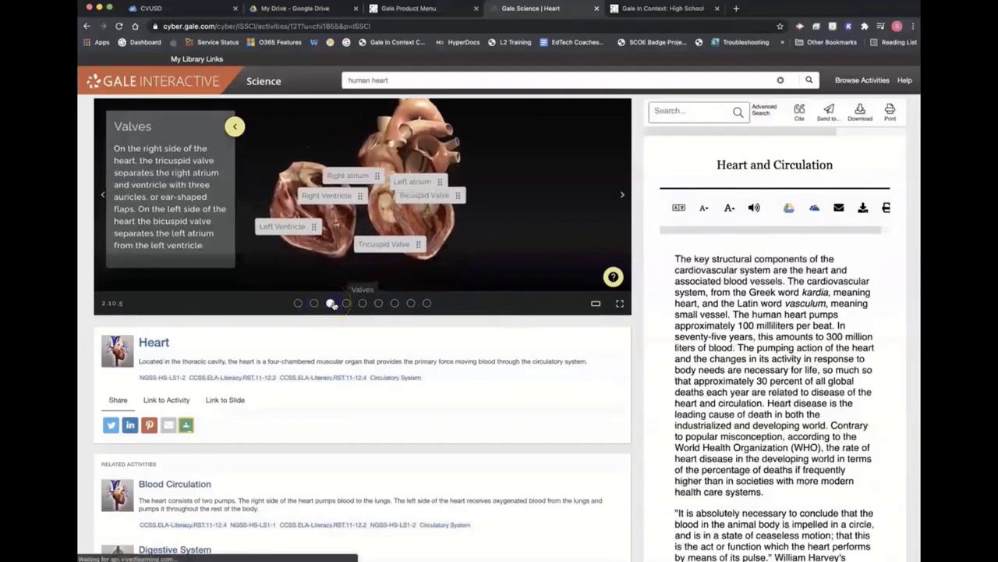
Step: Open Quiz 2 of the Heart activity, try the answer "right coronary artery" and change it to "left anterior descending artery"
left_click(427, 303)
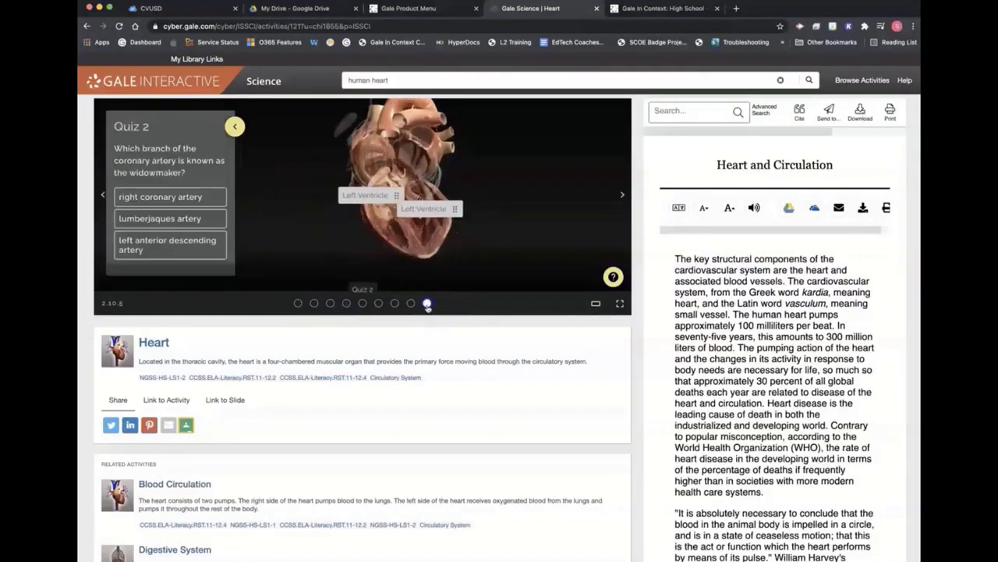
left_click(198, 198)
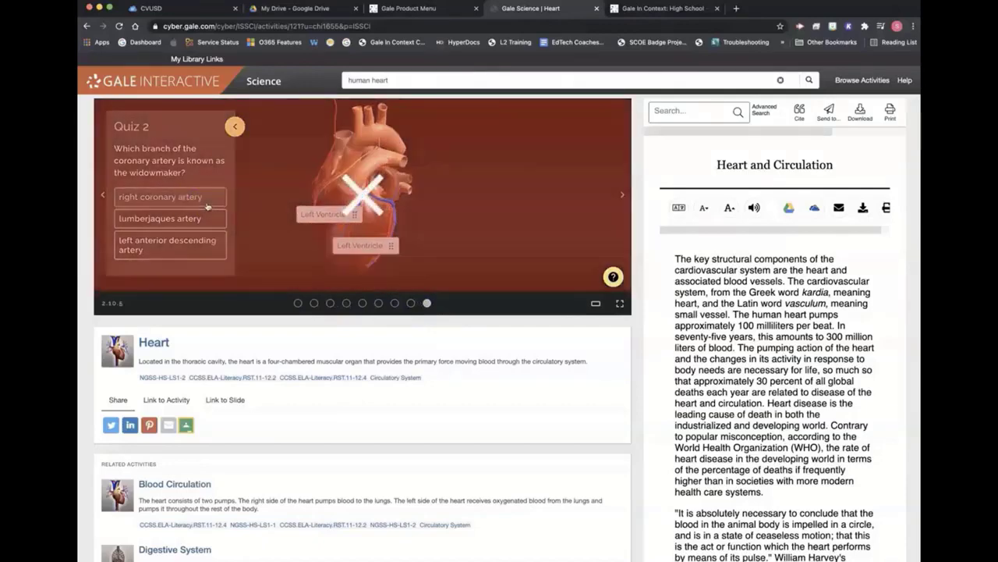
left_click(187, 244)
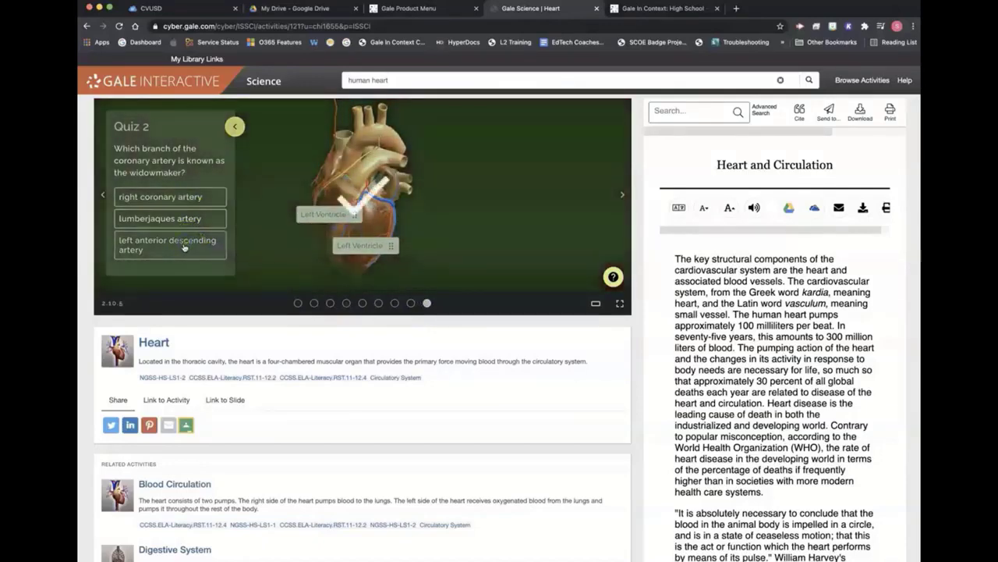
Step: Return to the first slide of the Heart activity and rotate the 3D heart model
left_click(195, 247)
left_click(312, 232)
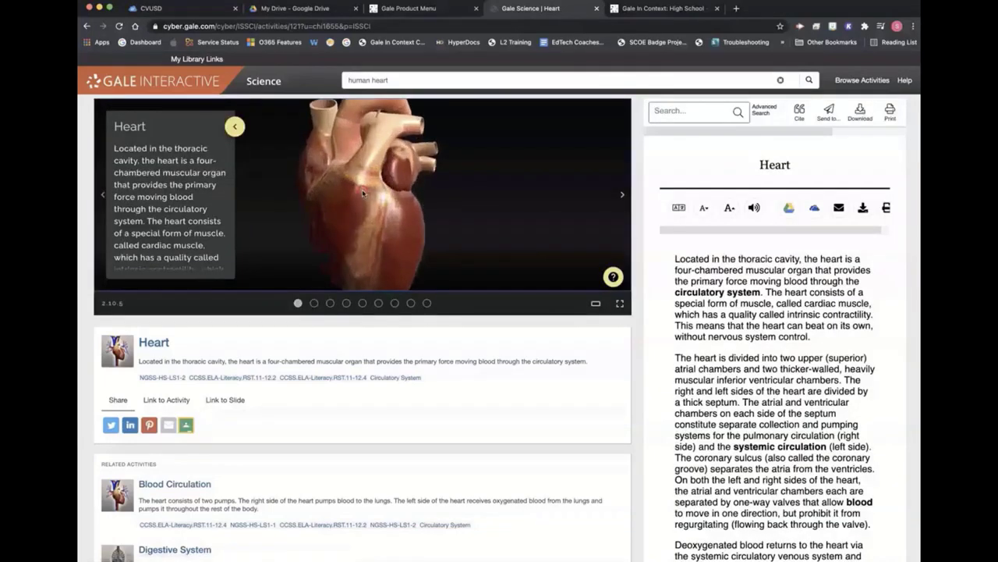
left_click(422, 179)
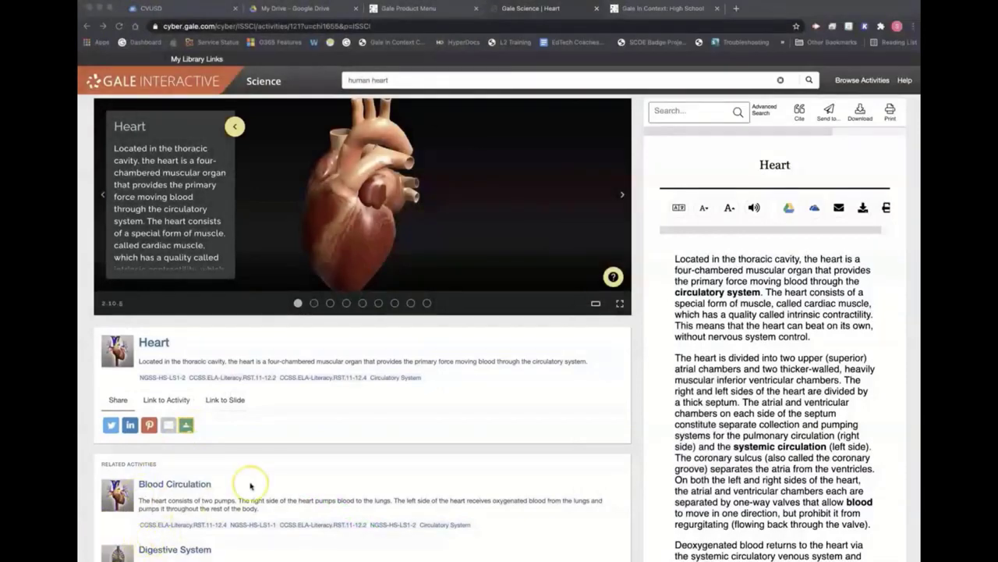
Step: Switch to Gale In Context: High School and return from the honeybee article to its home page
left_click(661, 11)
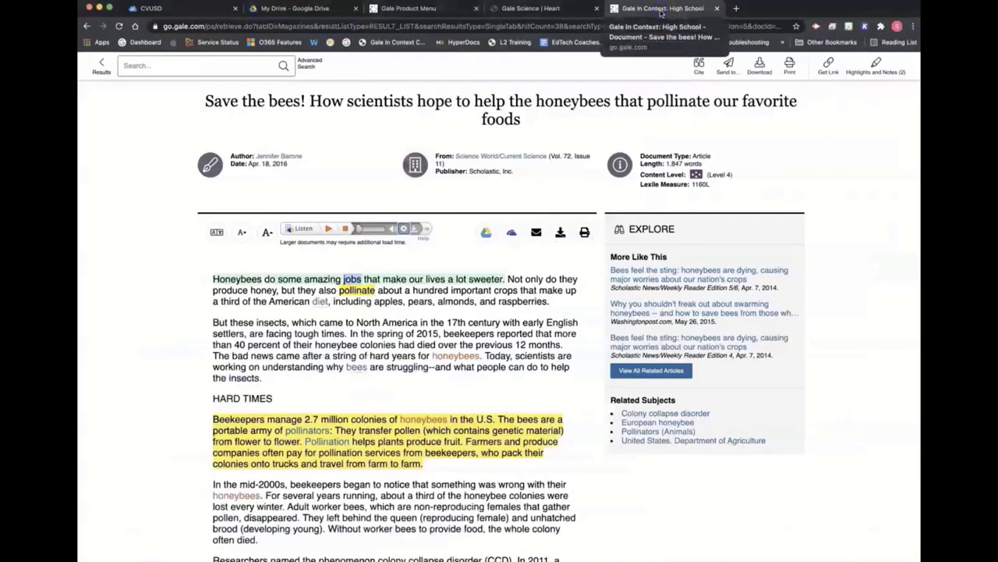
scroll(250, 183, "up", 3)
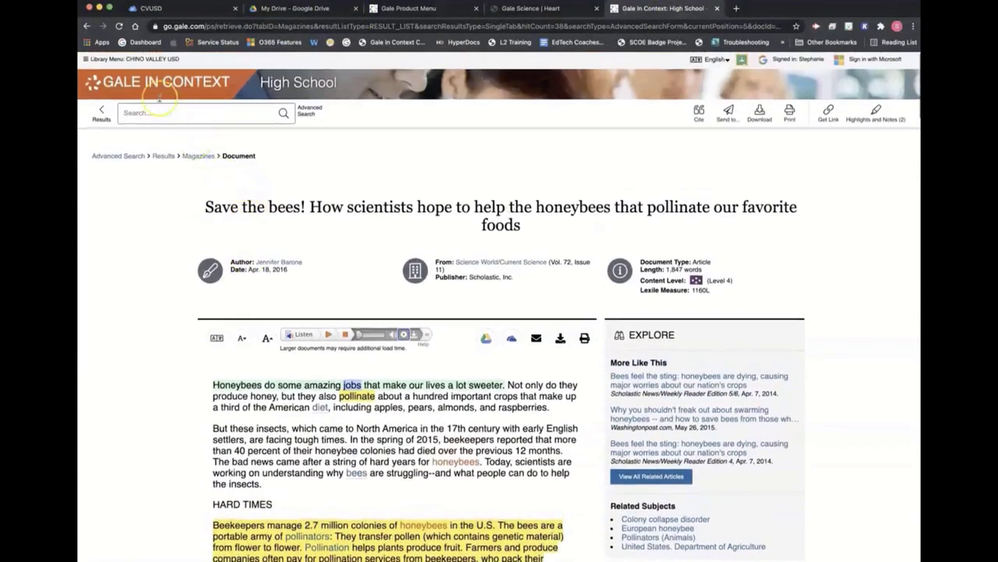
left_click(148, 91)
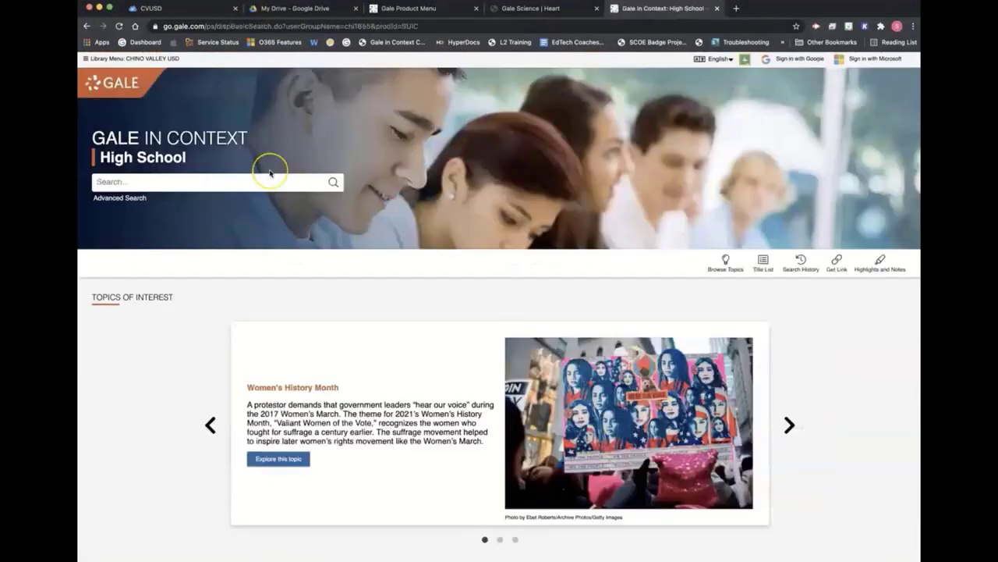
Step: Open the Educator Resources page linked from the home page
scroll(270, 173, "down", 10)
scroll(270, 173, "down", 3)
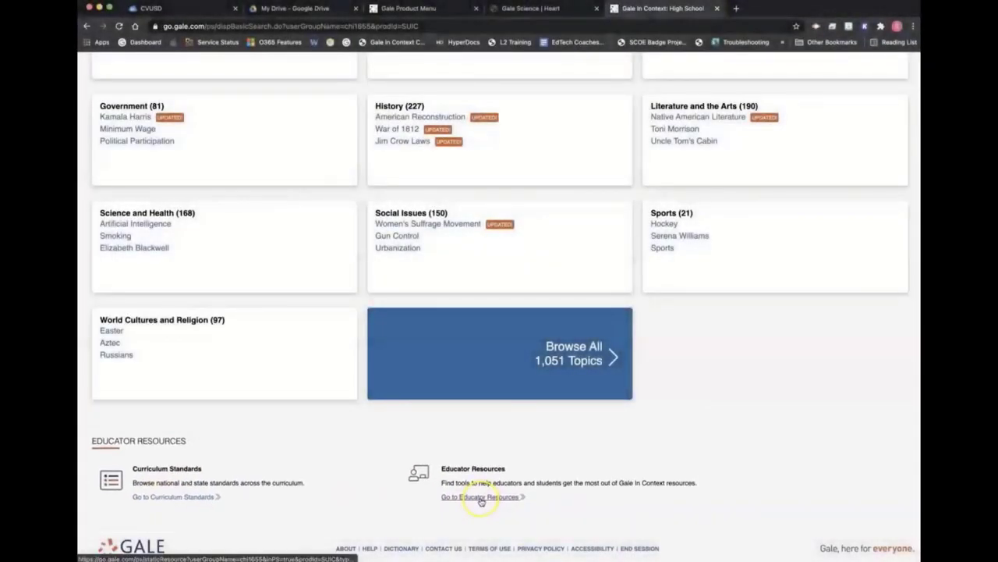
left_click(481, 497)
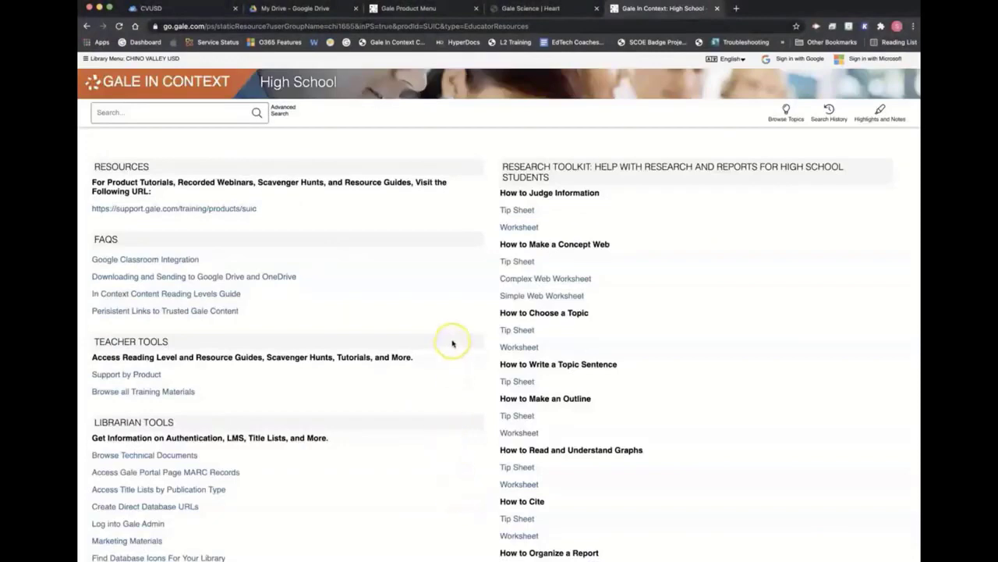
Step: Look through the Educator Resources page, including the teacher and librarian tools and the Research Toolkit tip sheets and worksheets
scroll(451, 341, "down", 5)
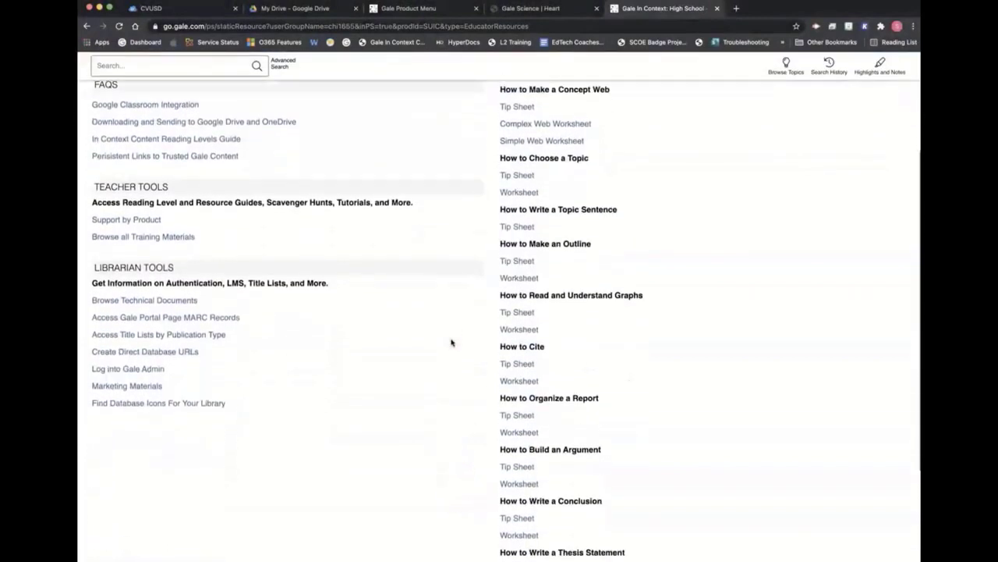
scroll(451, 342, "down", 2)
scroll(451, 341, "up", 5)
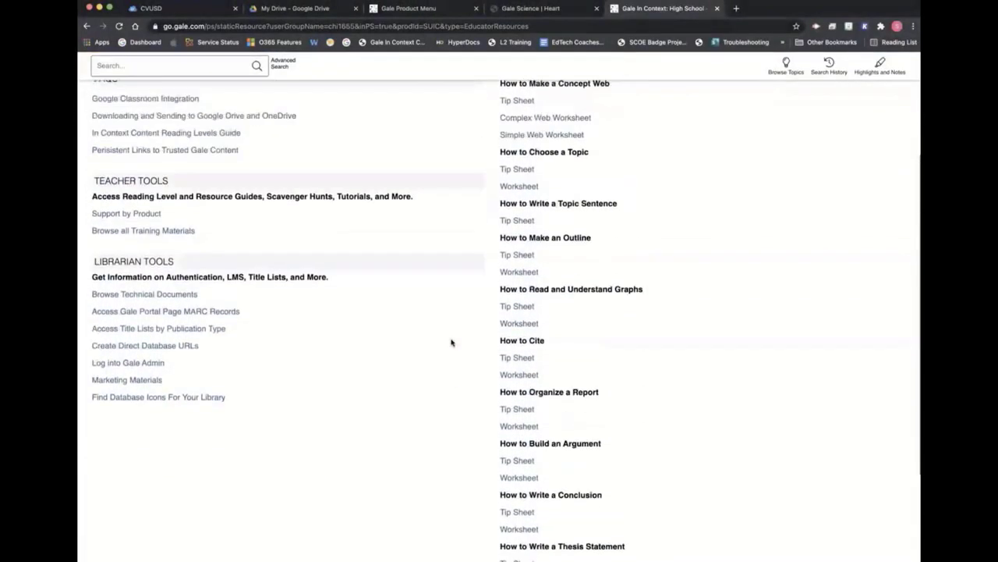
scroll(451, 341, "up", 1)
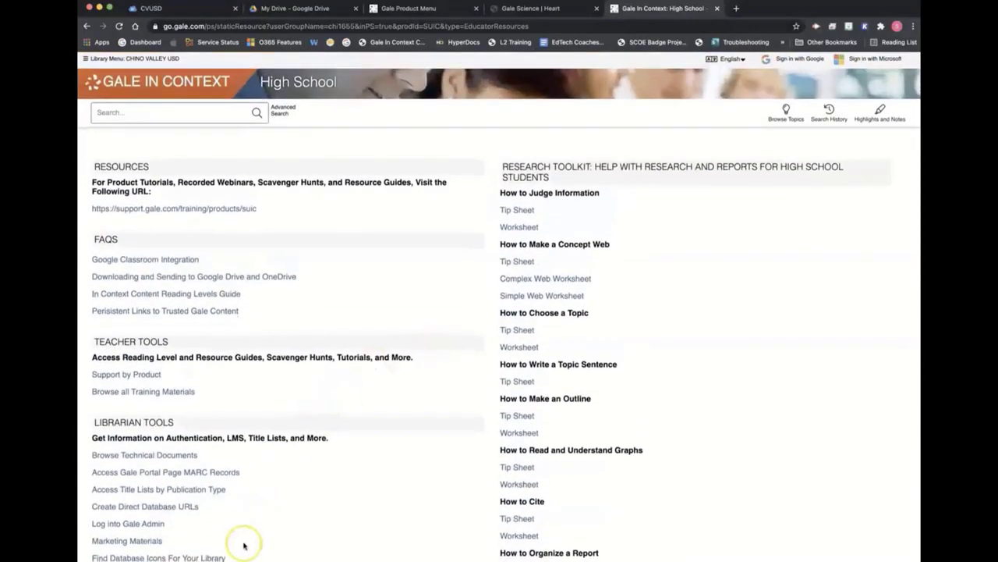
left_click(99, 540)
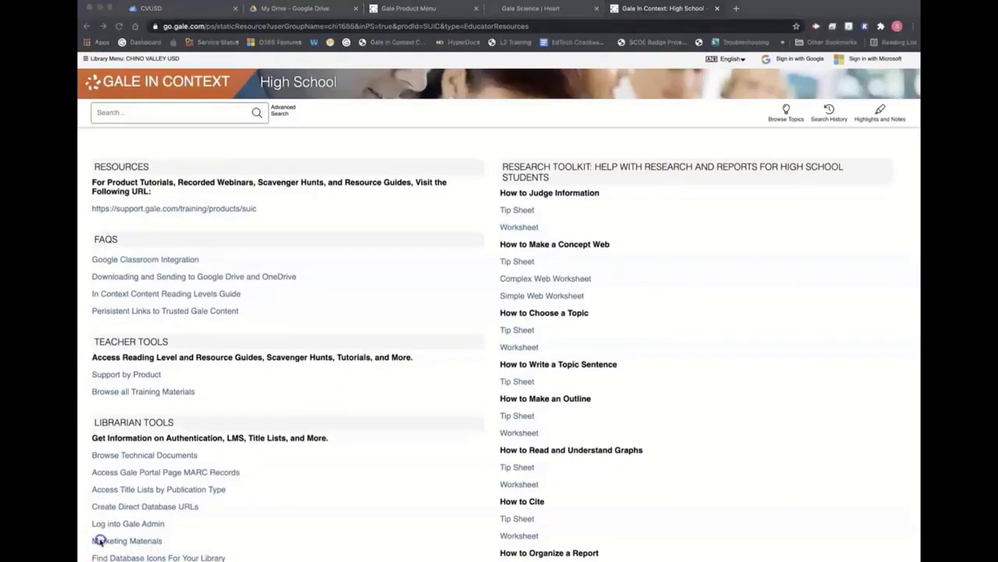